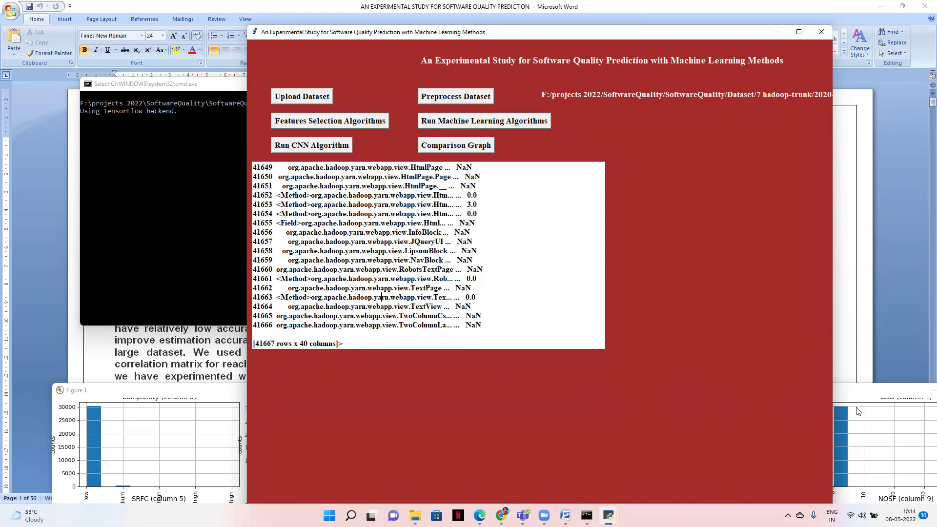
# Bring the column distribution figure to the front, enlarge it to full screen to examine the histograms, and close it
pyautogui.click(869, 395)
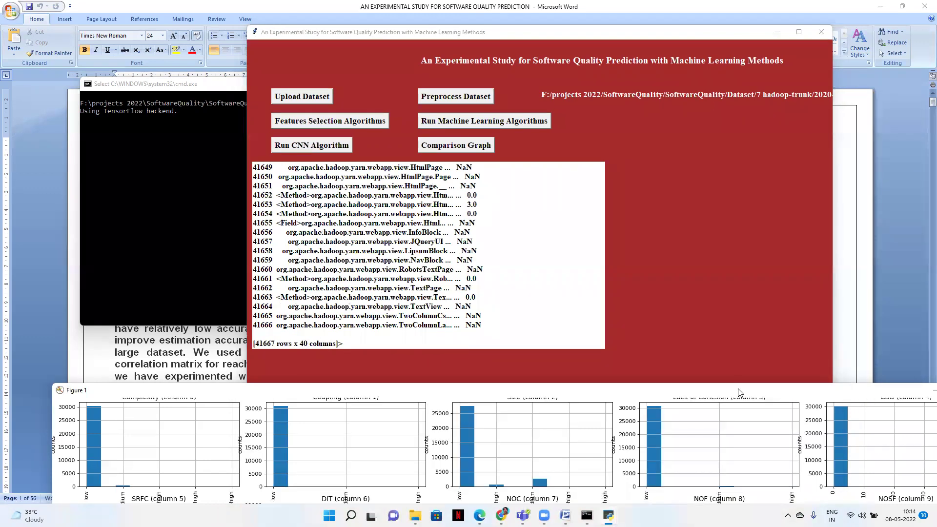
pyautogui.moveTo(730, 386); pyautogui.dragTo(681, 34)
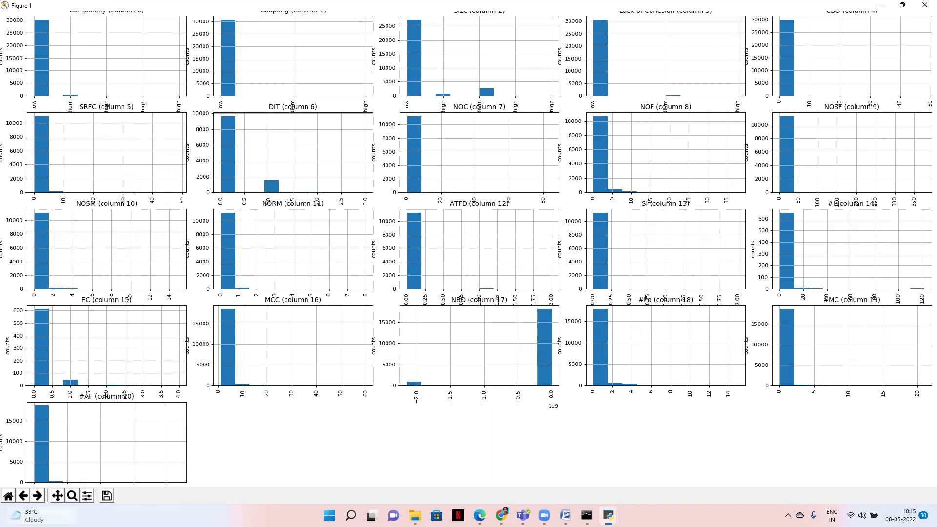
pyautogui.click(924, 5)
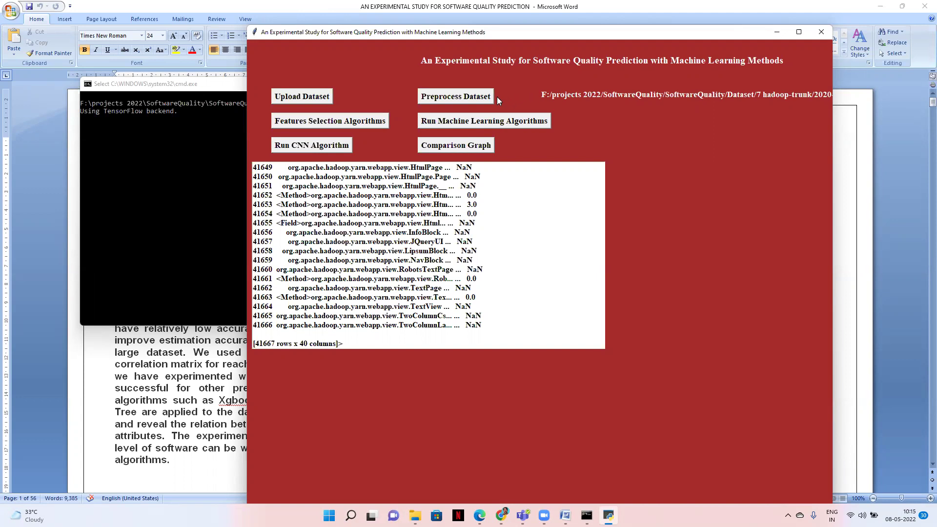
# Preprocess the uploaded dataset, examine the resulting per-column line chart at full screen, and close the chart
pyautogui.click(454, 100)
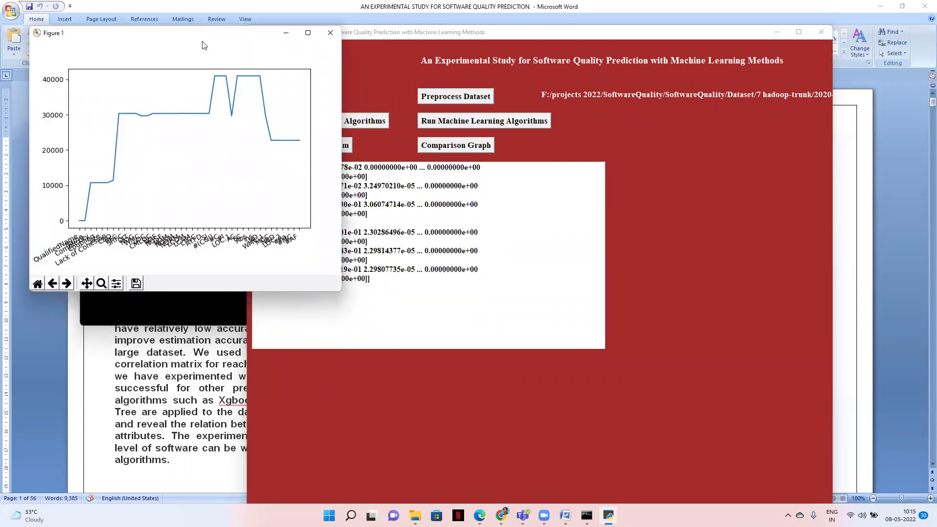
pyautogui.click(177, 299)
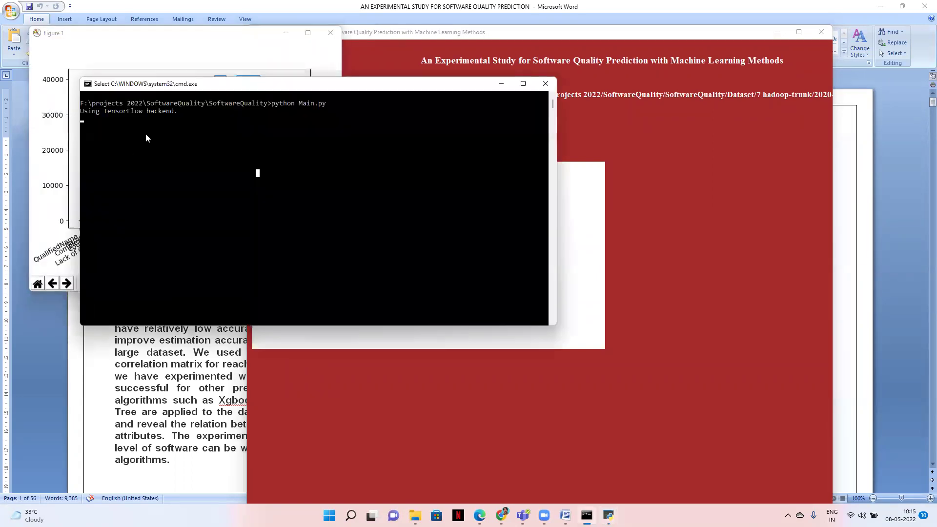
pyautogui.click(119, 64)
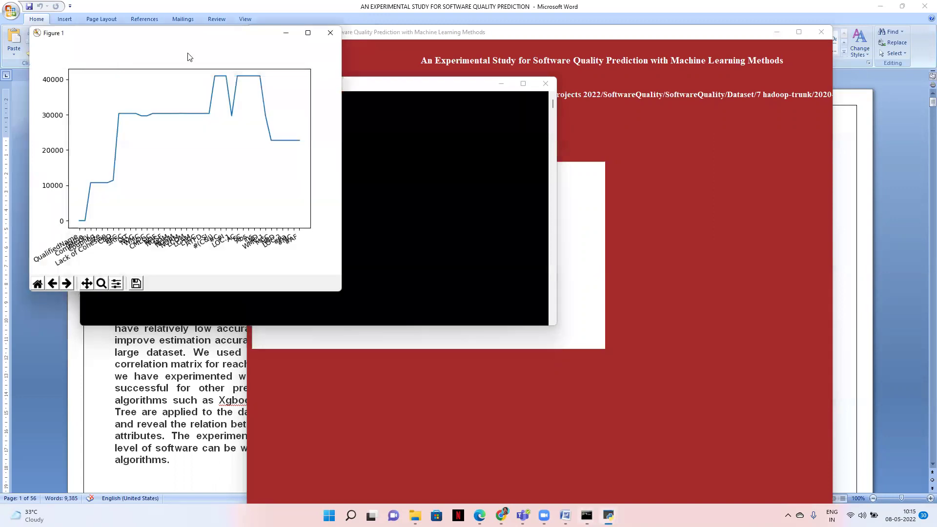
pyautogui.click(308, 33)
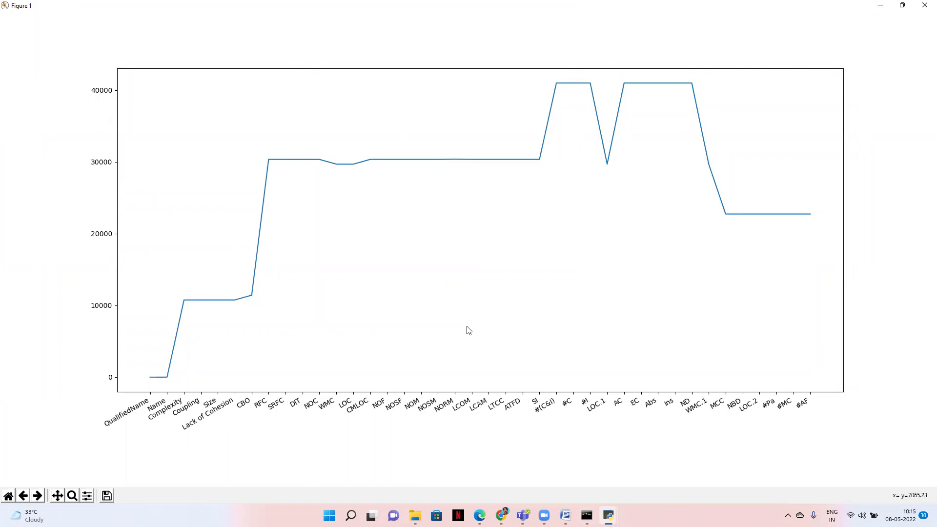
pyautogui.click(923, 6)
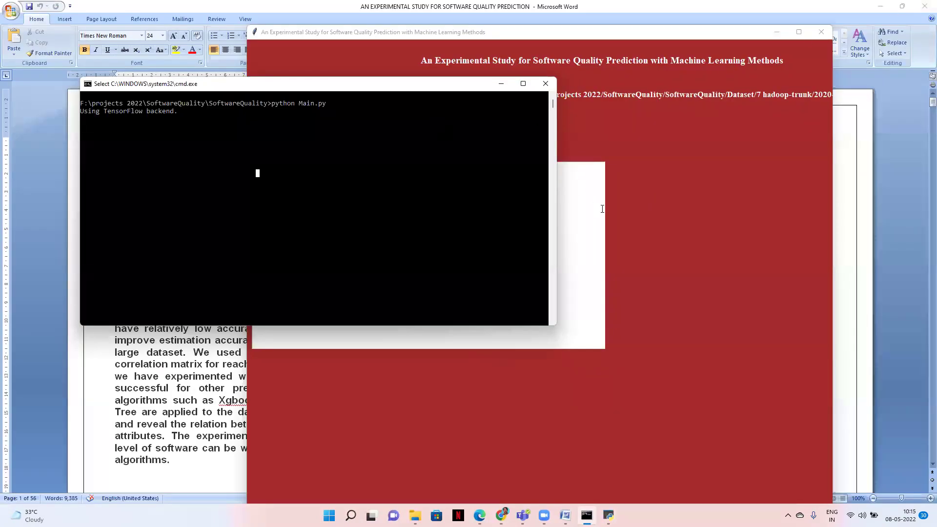
# Return to the Software Quality Prediction window and examine the normalized dataset values in the output area
pyautogui.click(623, 204)
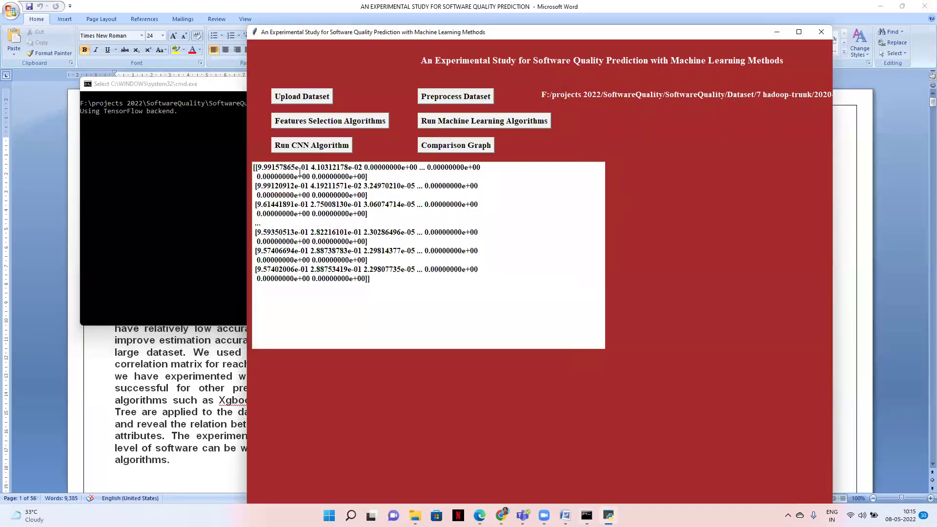
pyautogui.click(280, 167)
pyautogui.keyDown('shift'); pyautogui.click(374, 301); pyautogui.keyUp('shift')
pyautogui.moveTo(389, 311); pyautogui.dragTo(231, 157)
pyautogui.click(397, 258)
# Run the features selection algorithms, examine the correlation heatmap at full screen, and move it aside to uncover the output
pyautogui.click(325, 123)
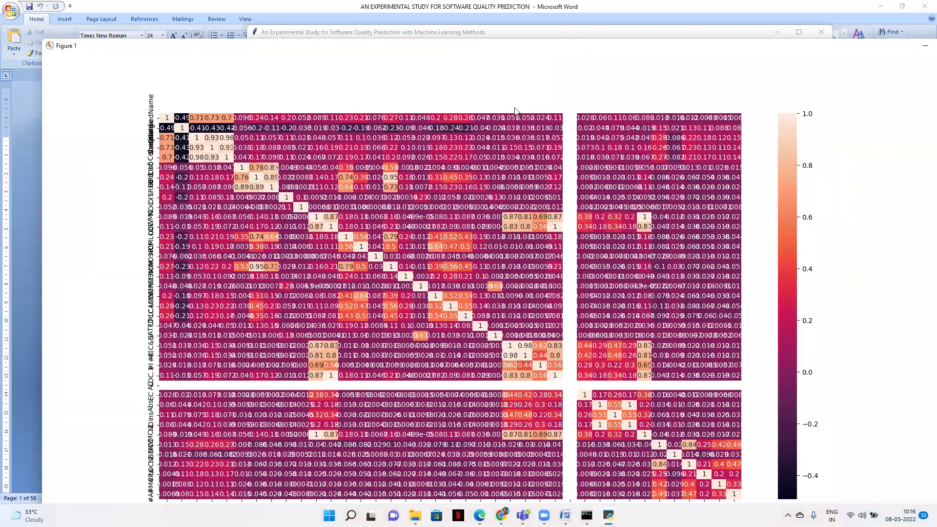
pyautogui.doubleClick(886, 52)
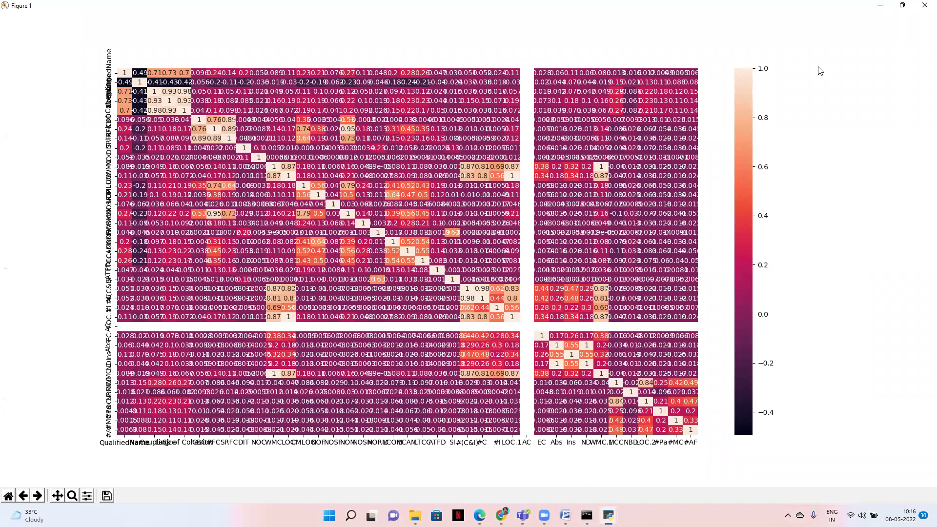
pyautogui.click(902, 5)
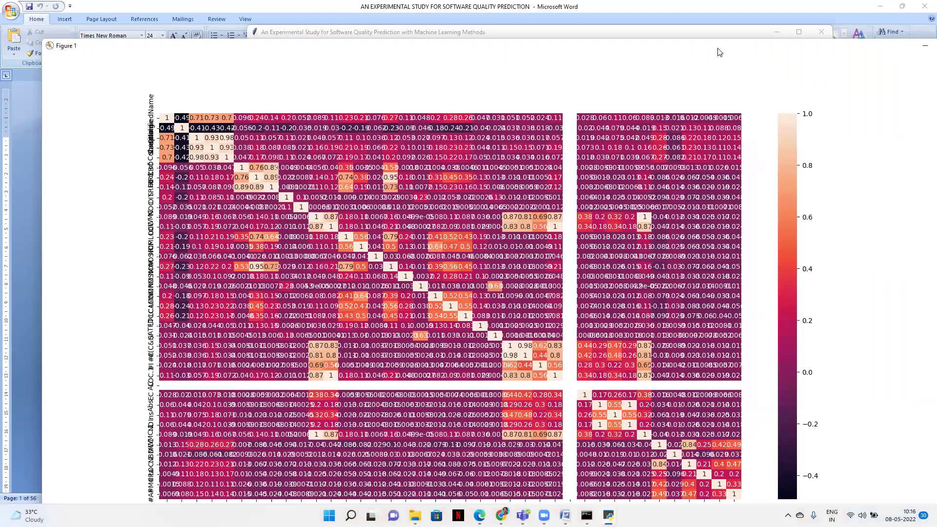
pyautogui.click(645, 46)
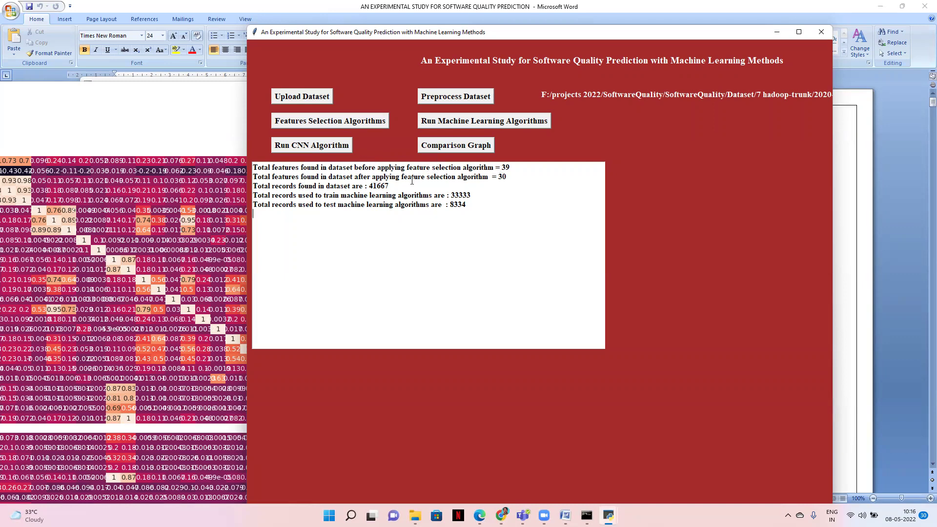
# Highlight the feature count after selection, the total records, and the train and test record lines in the output
pyautogui.tripleClick(502, 176)
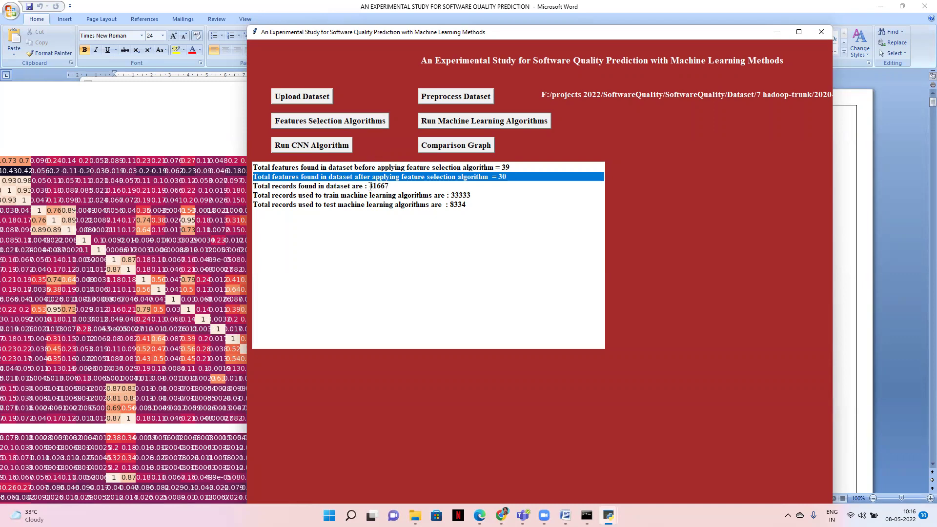
pyautogui.tripleClick(400, 186)
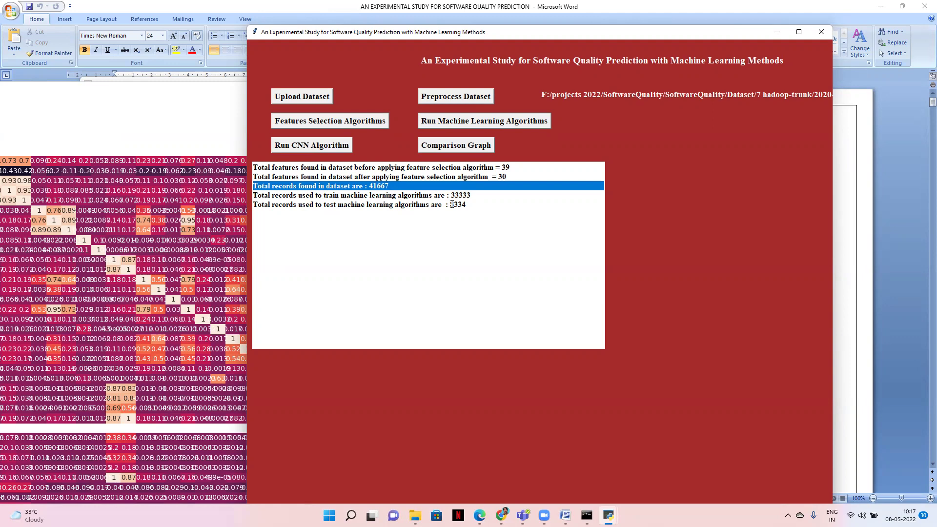
pyautogui.moveTo(479, 205); pyautogui.dragTo(244, 196)
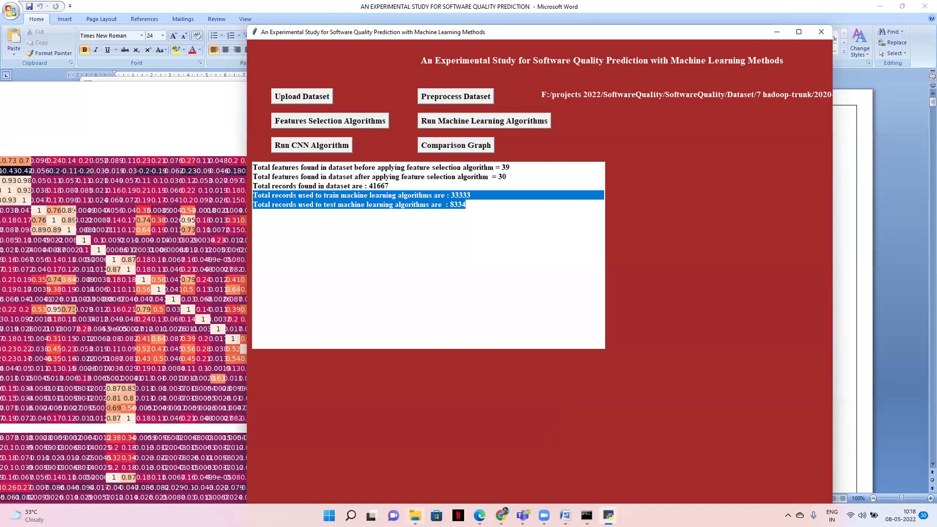
# Switch to File Explorer, open the Main Python file from the SoftwareQuality folder in Notepad, and maximize it
pyautogui.click(415, 515)
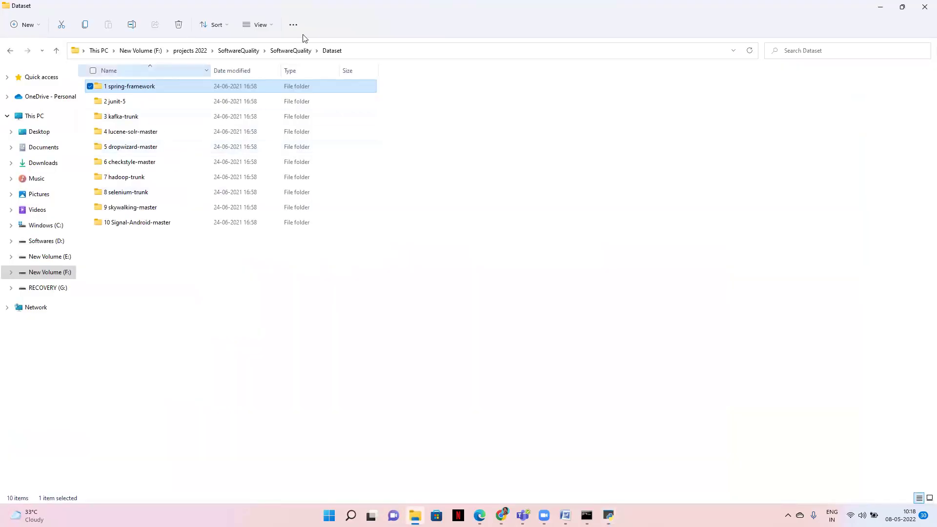
pyautogui.click(295, 49)
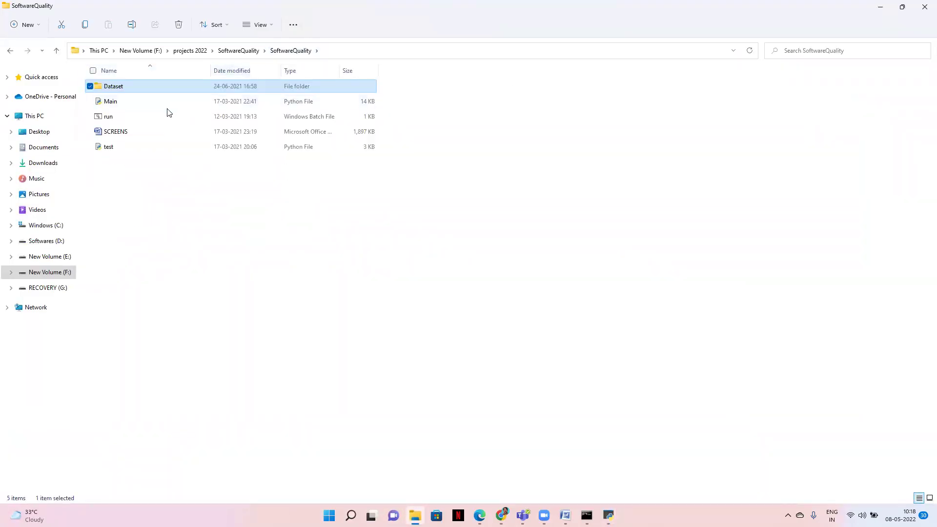
pyautogui.click(129, 104)
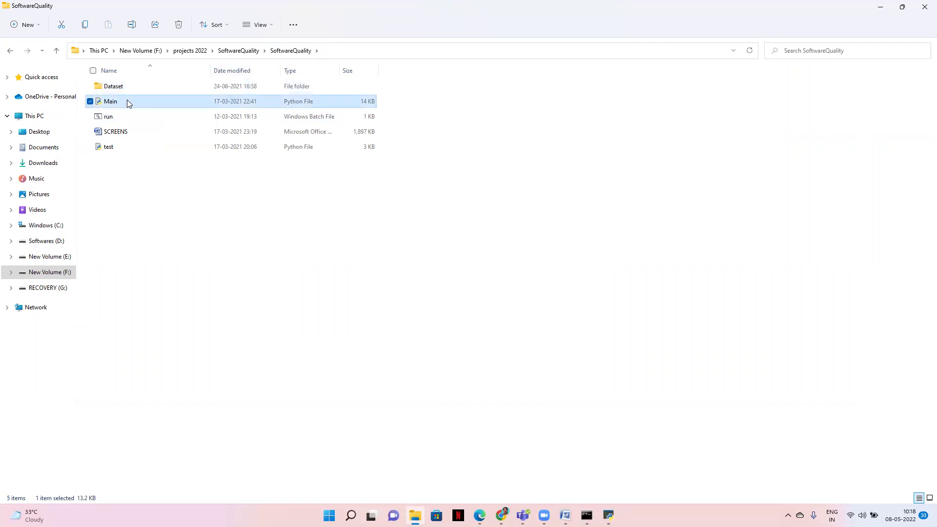
pyautogui.rightClick(127, 100)
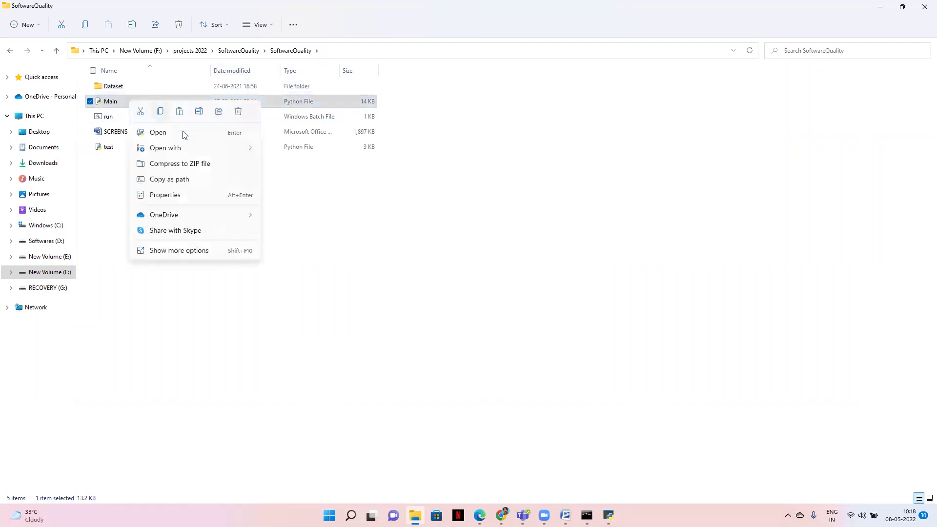
pyautogui.moveTo(196, 148)
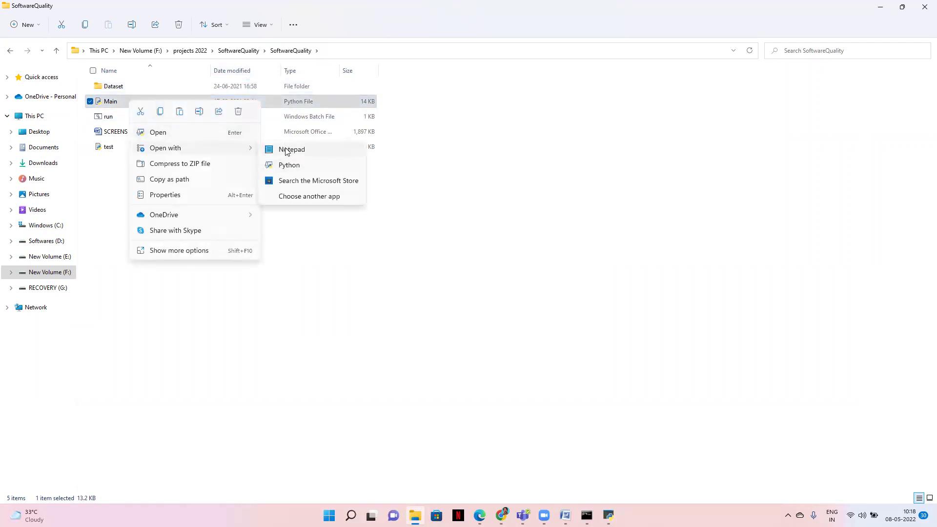
pyautogui.click(286, 149)
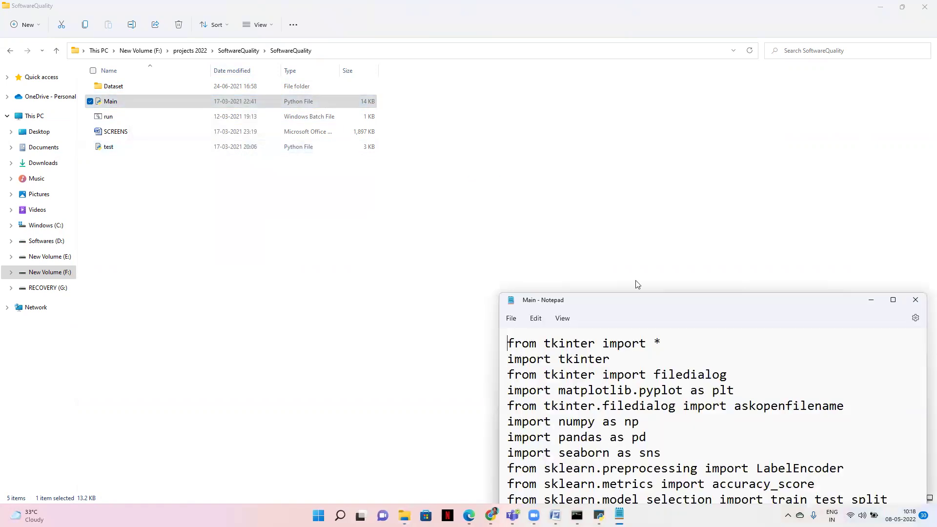
pyautogui.doubleClick(641, 297)
# Read through the Main script from the imports through uploadDataset, preprocess and featureSelection to the start of runML
pyautogui.press('Down')
pyautogui.press('Down')
pyautogui.press('Down')
pyautogui.press('Down')
pyautogui.press('Down')
pyautogui.press('Down')
pyautogui.press('Down')
pyautogui.press('Down')
pyautogui.press('Down')
pyautogui.press('Down')
pyautogui.press('Down')
pyautogui.press('Down')
pyautogui.press('Down')
pyautogui.press('Down')
pyautogui.press('Down')
pyautogui.press('Down')
pyautogui.press('Down')
pyautogui.press('Down')
pyautogui.press('Down')
pyautogui.press('Down')
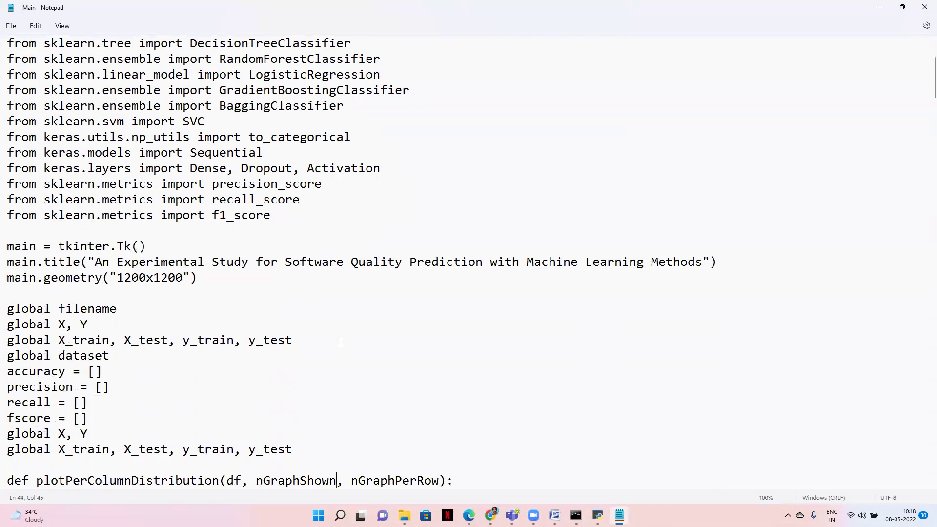
pyautogui.press('Down')
pyautogui.press('Down')
pyautogui.press('Down')
pyautogui.press('Down')
pyautogui.press('Down')
pyautogui.press('Down')
pyautogui.press('Down')
pyautogui.press('Down')
pyautogui.press('Down')
pyautogui.press('Down')
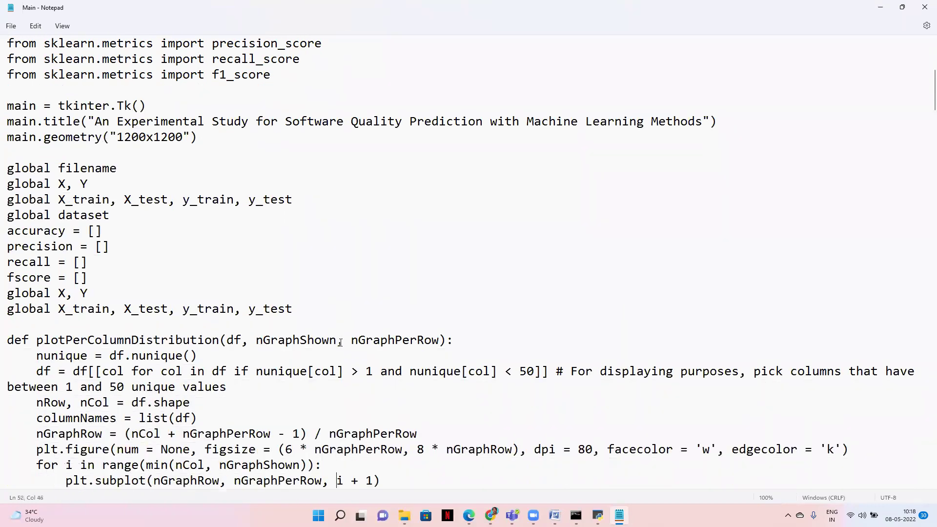
pyautogui.press('Down')
pyautogui.press('Down')
pyautogui.press('Down')
pyautogui.press('Down')
pyautogui.press('Down')
pyautogui.press('Down')
pyautogui.press('Down')
pyautogui.press('Down')
pyautogui.press('Down')
pyautogui.press('Down')
pyautogui.press('Down')
pyautogui.press('Down')
pyautogui.press('Down')
pyautogui.press('Down')
pyautogui.press('Down')
pyautogui.press('Down')
pyautogui.press('Down')
pyautogui.press('Down')
pyautogui.press('Down')
pyautogui.press('Down')
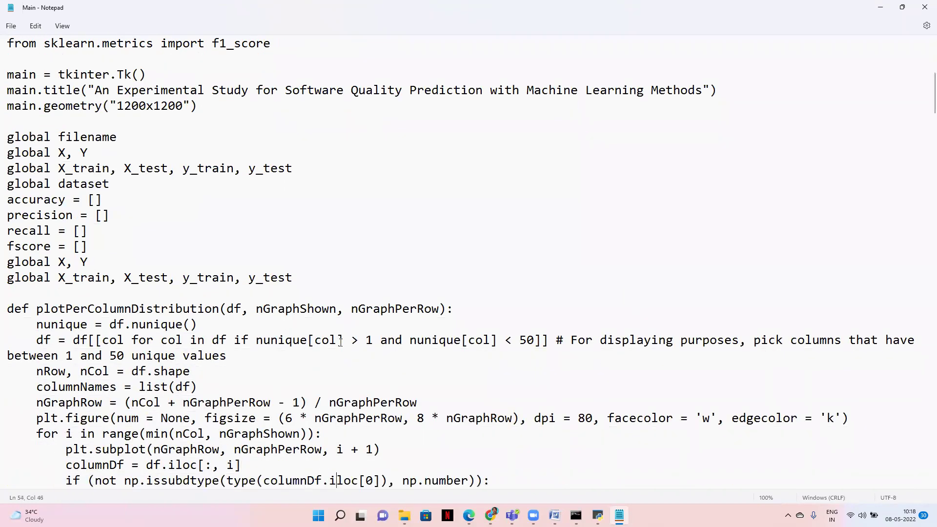
pyautogui.press('Down')
pyautogui.press('Down')
pyautogui.press('Down')
pyautogui.press('Down')
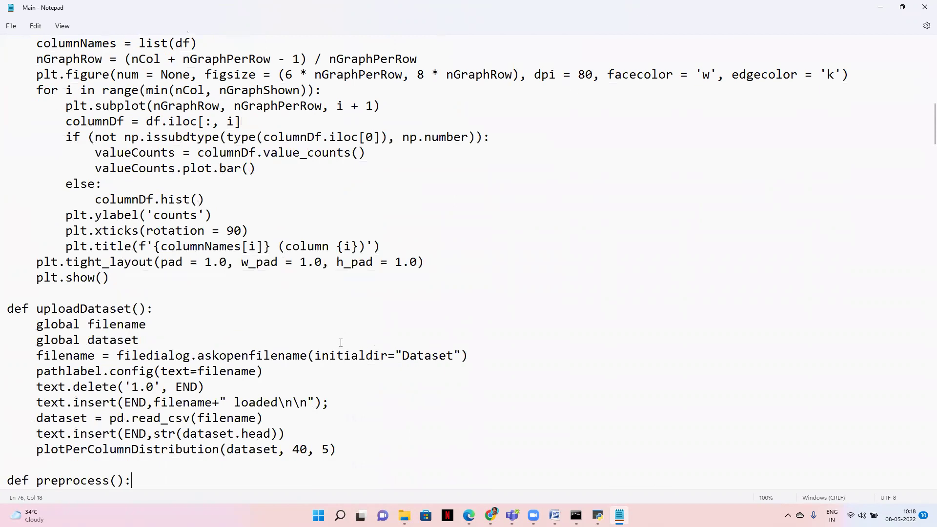
pyautogui.press('Down')
pyautogui.press('Down')
pyautogui.press('Down')
pyautogui.press('Down')
pyautogui.press('Down')
pyautogui.press('Down')
pyautogui.press('Down')
pyautogui.press('Down')
pyautogui.press('Down')
pyautogui.press('Down')
pyautogui.press('Down')
pyautogui.press('Down')
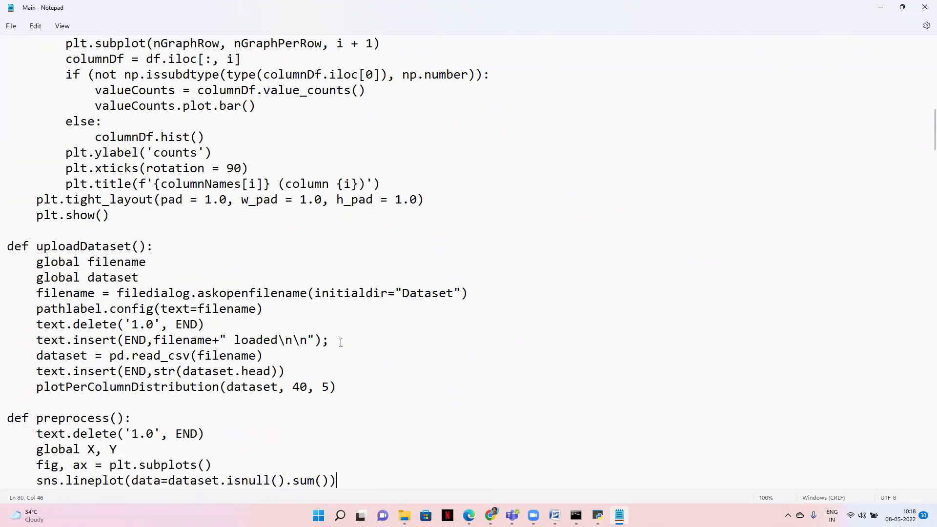
pyautogui.press('Down')
pyautogui.press('Down')
pyautogui.press('Down')
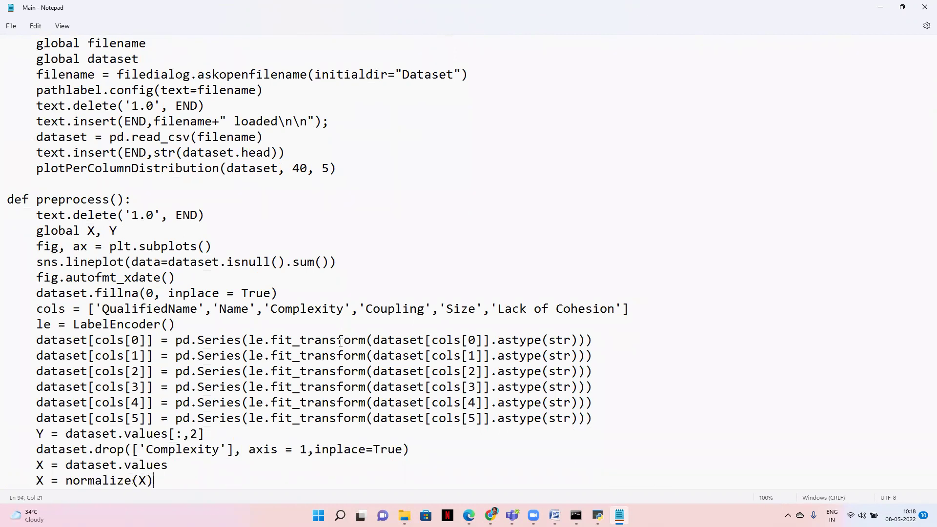
pyautogui.press('Down')
pyautogui.press('Down')
pyautogui.press('Down')
pyautogui.press('Down')
pyautogui.press('Down')
pyautogui.press('Down')
pyautogui.press('Down')
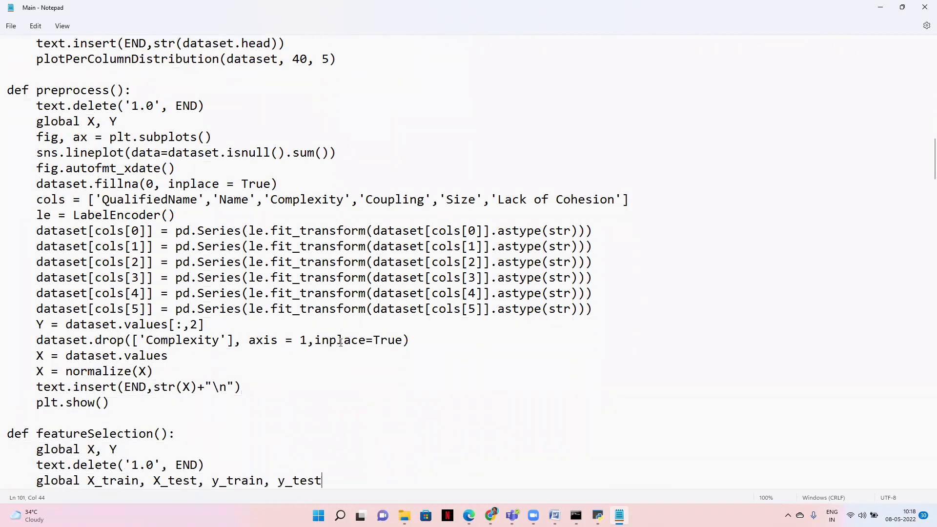
pyautogui.press('Down')
pyautogui.press('Down')
pyautogui.press('Down')
pyautogui.press('Down')
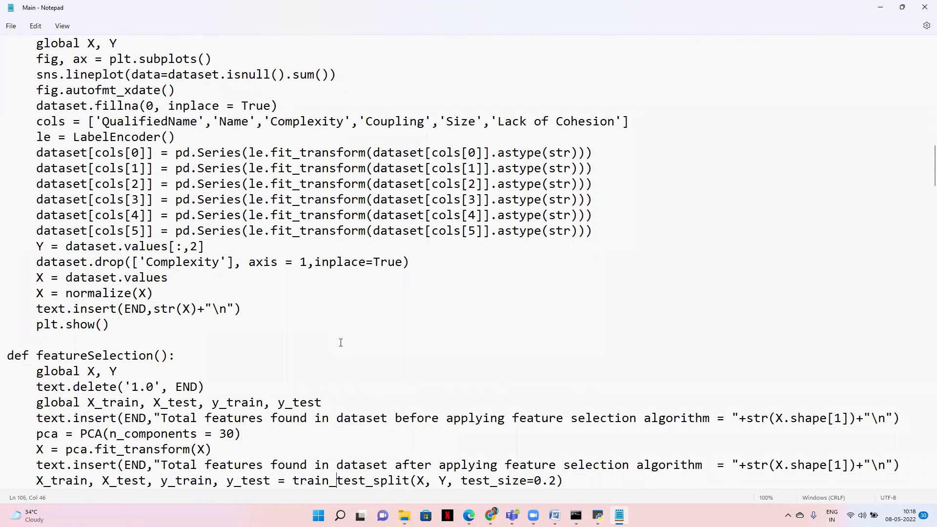
pyautogui.press('Down')
pyautogui.press('Down')
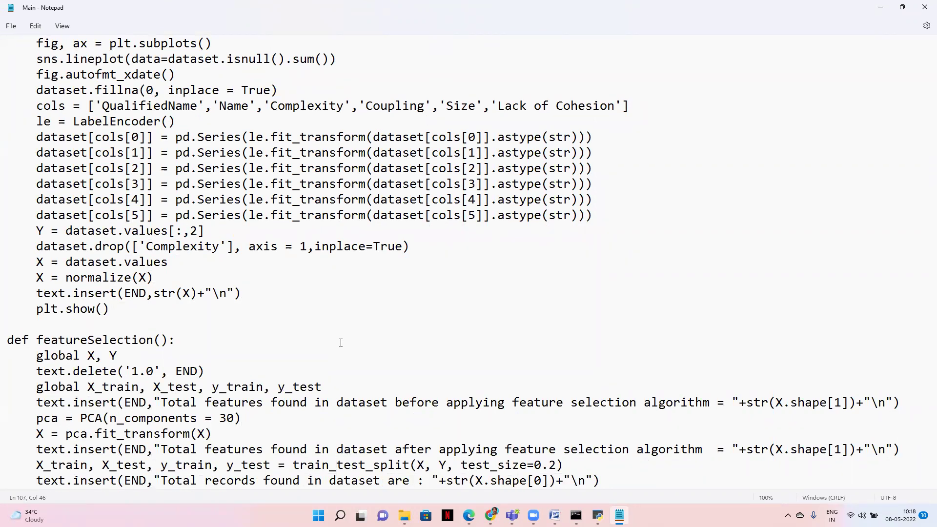
pyautogui.press('Down')
pyautogui.press('Down')
pyautogui.press('Down')
pyautogui.press('Down')
pyautogui.press('Down')
pyautogui.press('Down')
pyautogui.press('Down')
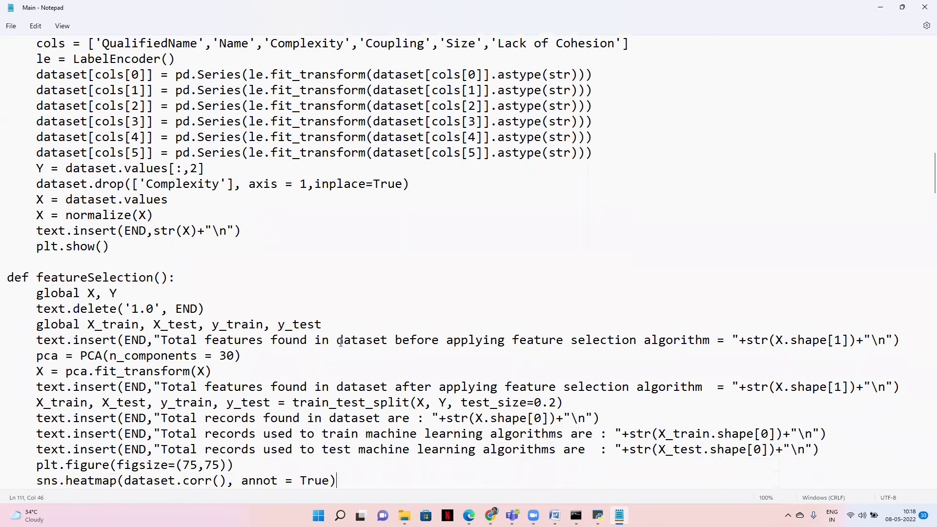
pyautogui.press('Down')
pyautogui.press('Down')
pyautogui.press('Down')
pyautogui.press('Down')
pyautogui.press('Down')
pyautogui.press('Down')
pyautogui.press('Down')
pyautogui.press('Down')
pyautogui.press('Down')
pyautogui.press('Down')
pyautogui.press('Down')
pyautogui.press('Down')
pyautogui.press('Down')
pyautogui.press('Down')
pyautogui.press('Down')
pyautogui.press('Down')
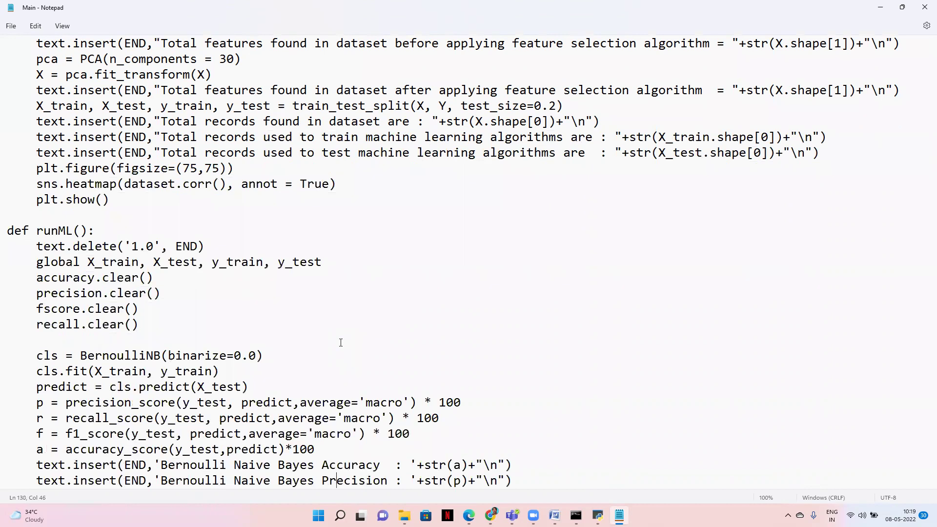
# Search the Main script for "test" and step through the matches in the runML classifiers down to LogisticRegression
pyautogui.hotkey('ctrl', 'f')
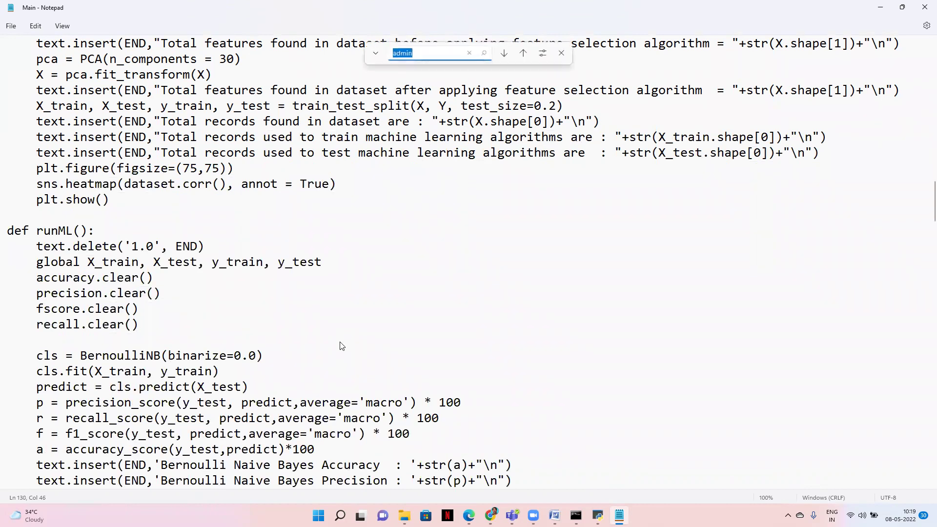
pyautogui.write('test')
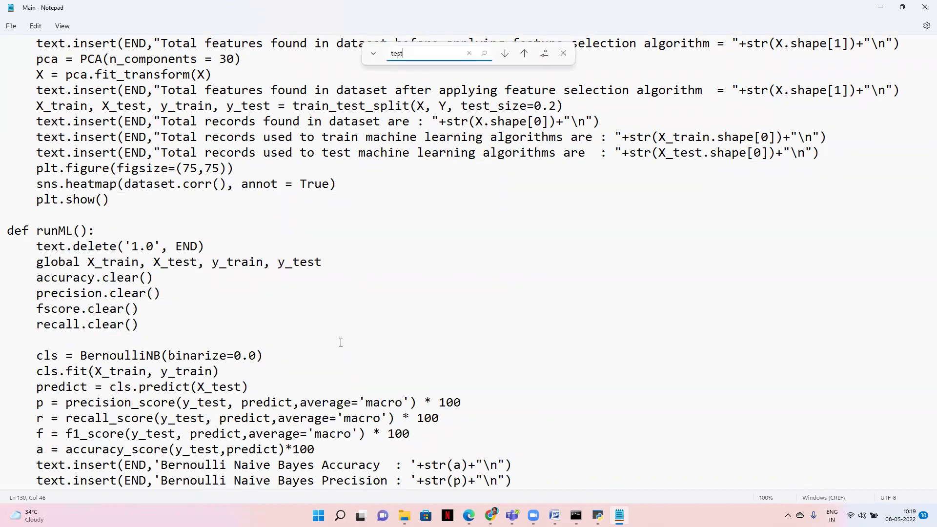
pyautogui.press('Return')
pyautogui.press('Return')
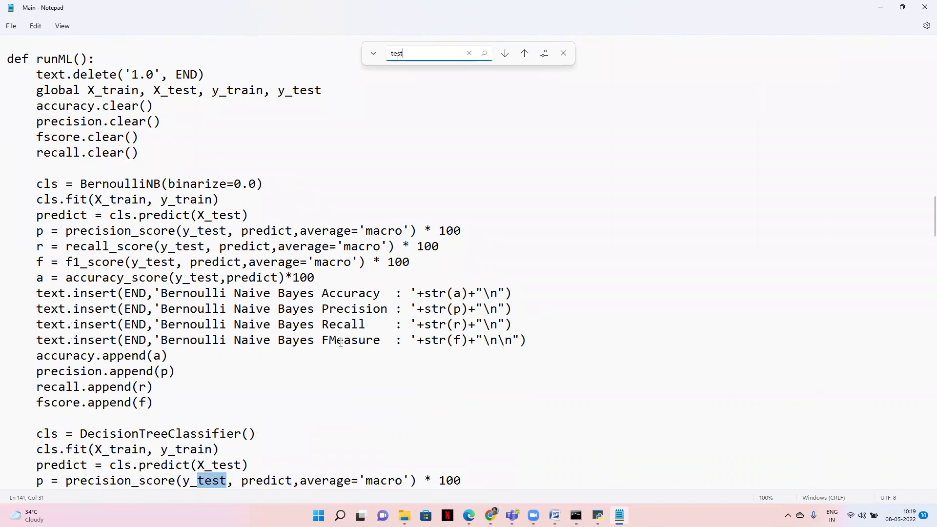
pyautogui.press('Return')
pyautogui.press('Return')
pyautogui.press('Return')
pyautogui.press('Return')
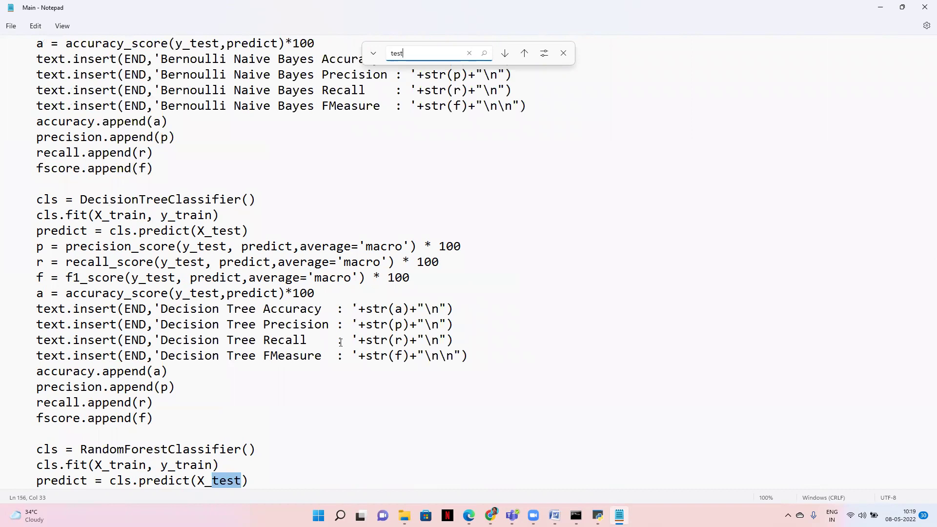
pyautogui.press('Return')
pyautogui.press('Return')
pyautogui.press('Return')
pyautogui.press('Return')
pyautogui.press('Return')
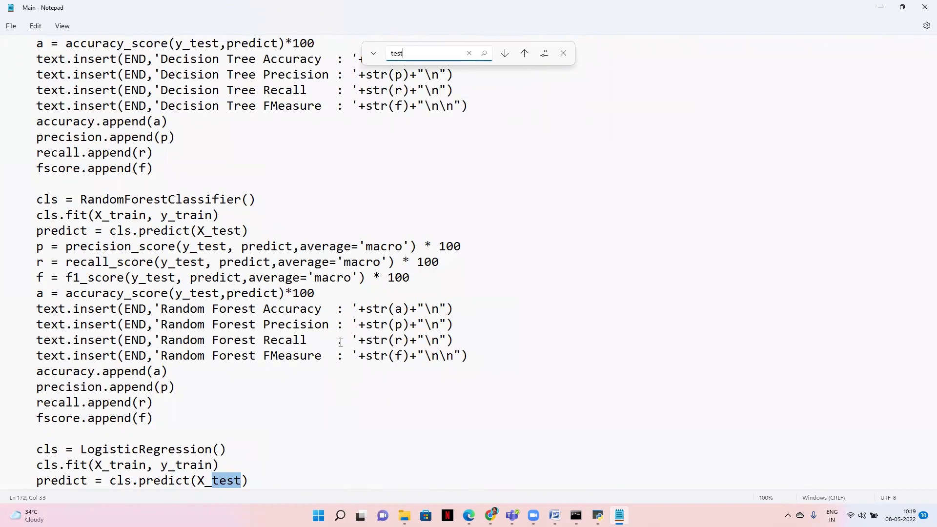
# Search the script for "x_test" and step through the matches from the BaggingClassifier block to the predict line in runCNN
pyautogui.hotkey('ctrl', 'a')
pyautogui.write('x_test')
pyautogui.press('Return')
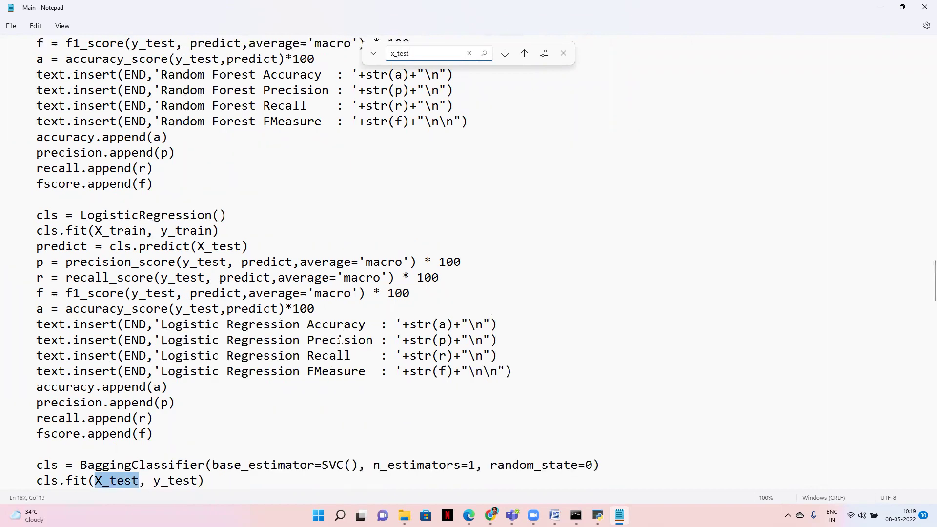
pyautogui.press('Return')
pyautogui.press('Return')
pyautogui.press('Return')
pyautogui.press('Return')
pyautogui.press('Return')
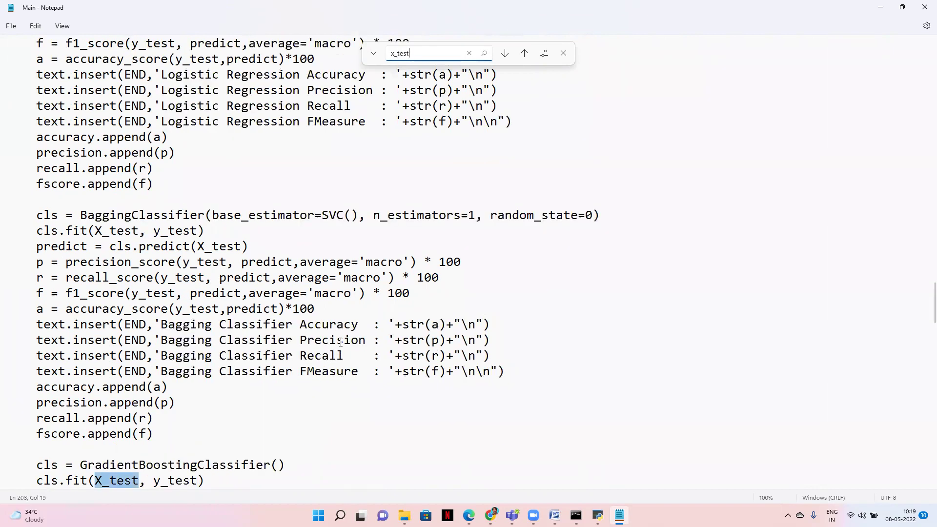
pyautogui.press('Return')
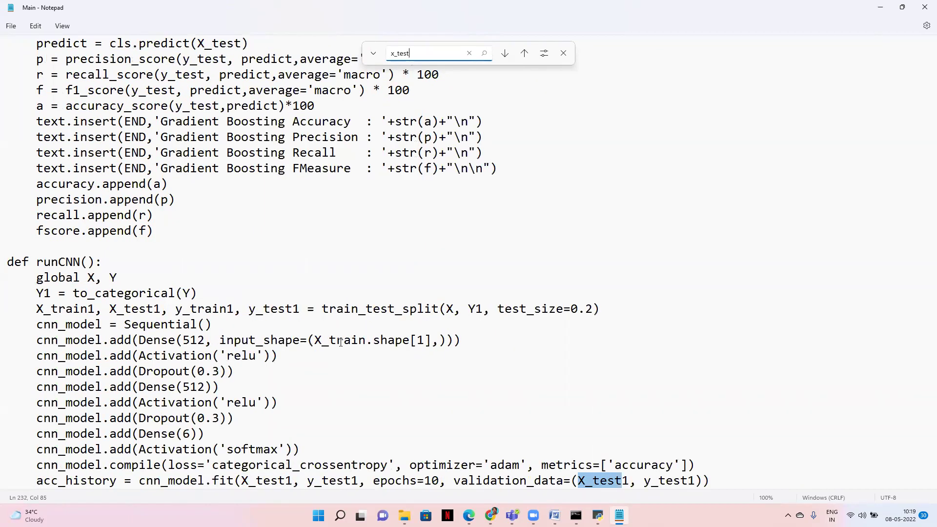
pyautogui.press('Return')
pyautogui.press('Return')
pyautogui.press('Return')
pyautogui.press('Return')
pyautogui.press('Return')
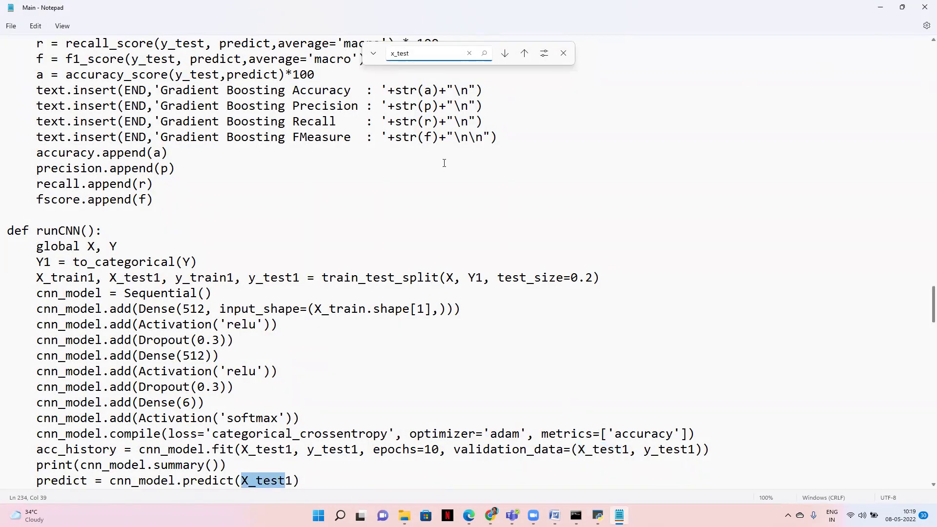
# Return to the start of the script and repeat the "x_test" search until the train_test_split line in featureSelection
pyautogui.click(340, 190)
pyautogui.press('Up')
pyautogui.press('Up')
pyautogui.press('Up')
pyautogui.press('Up')
pyautogui.press('Up')
pyautogui.press('Up')
pyautogui.press('Up')
pyautogui.press('Up')
pyautogui.press('Up')
pyautogui.press('Up')
pyautogui.press('Up')
pyautogui.press('Up')
pyautogui.press('Up')
pyautogui.press('Up')
pyautogui.press('Up')
pyautogui.press('Up')
pyautogui.press('Up')
pyautogui.press('Up')
pyautogui.press('Up')
pyautogui.press('Up')
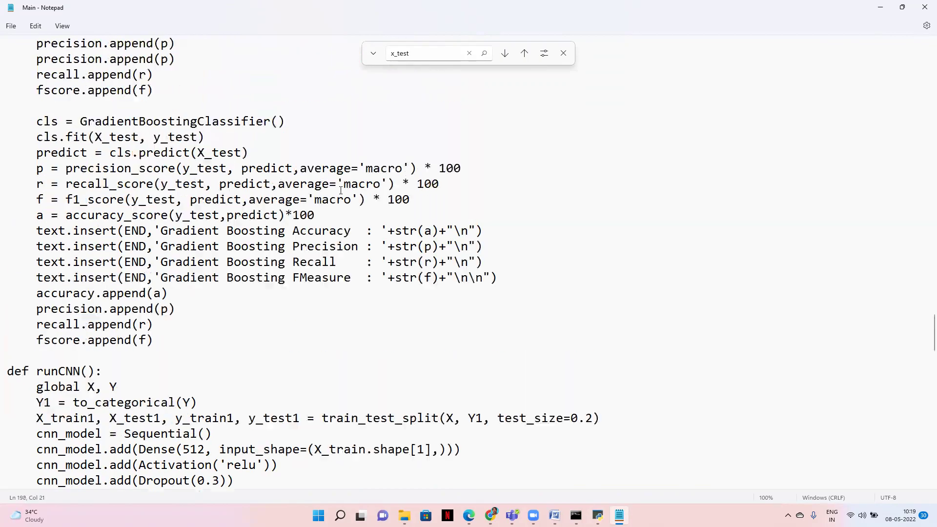
pyautogui.press('Up')
pyautogui.press('Up')
pyautogui.press('Up')
pyautogui.press('Up')
pyautogui.press('Up')
pyautogui.press('Up')
pyautogui.press('Up')
pyautogui.press('Up')
pyautogui.press('Up')
pyautogui.press('Up')
pyautogui.press('Up')
pyautogui.press('Up')
pyautogui.press('Up')
pyautogui.press('Up')
pyautogui.press('Up')
pyautogui.press('Up')
pyautogui.press('Up')
pyautogui.press('Up')
pyautogui.press('Up')
pyautogui.press('Up')
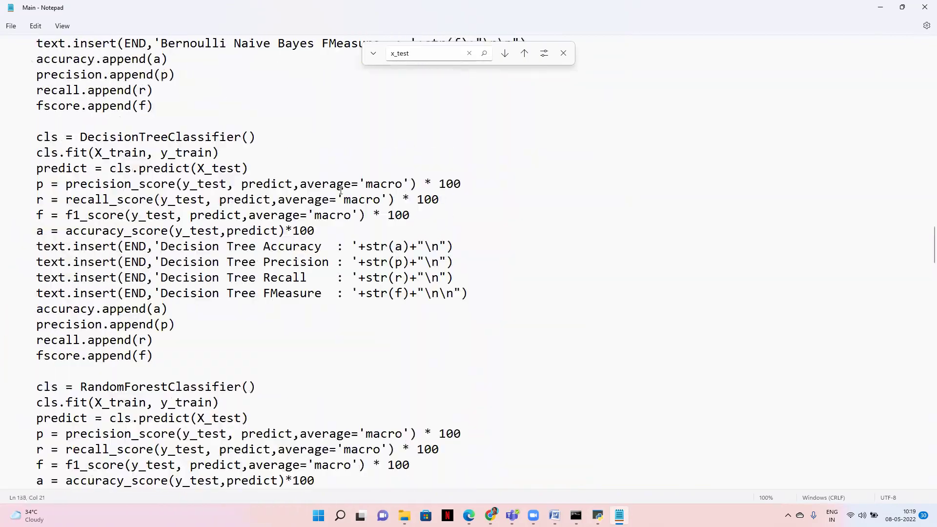
pyautogui.press('Up')
pyautogui.press('Up')
pyautogui.press('Up')
pyautogui.press('Up')
pyautogui.press('Up')
pyautogui.press('Up')
pyautogui.press('Up')
pyautogui.press('Up')
pyautogui.press('Up')
pyautogui.press('Up')
pyautogui.press('Up')
pyautogui.press('Up')
pyautogui.press('Up')
pyautogui.press('Up')
pyautogui.press('Up')
pyautogui.press('Up')
pyautogui.press('Up')
pyautogui.press('Up')
pyautogui.press('Up')
pyautogui.press('Up')
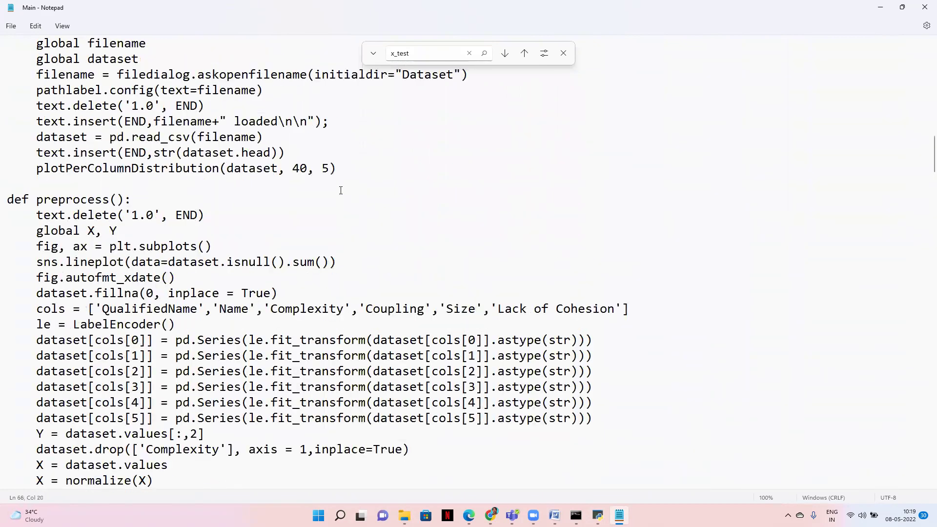
pyautogui.press('Up')
pyautogui.press('Up')
pyautogui.press('Up')
pyautogui.press('Up')
pyautogui.press('Up')
pyautogui.press('Up')
pyautogui.press('Up')
pyautogui.press('Up')
pyautogui.press('Up')
pyautogui.press('Up')
pyautogui.press('Up')
pyautogui.press('Up')
pyautogui.press('Up')
pyautogui.press('Up')
pyautogui.press('Up')
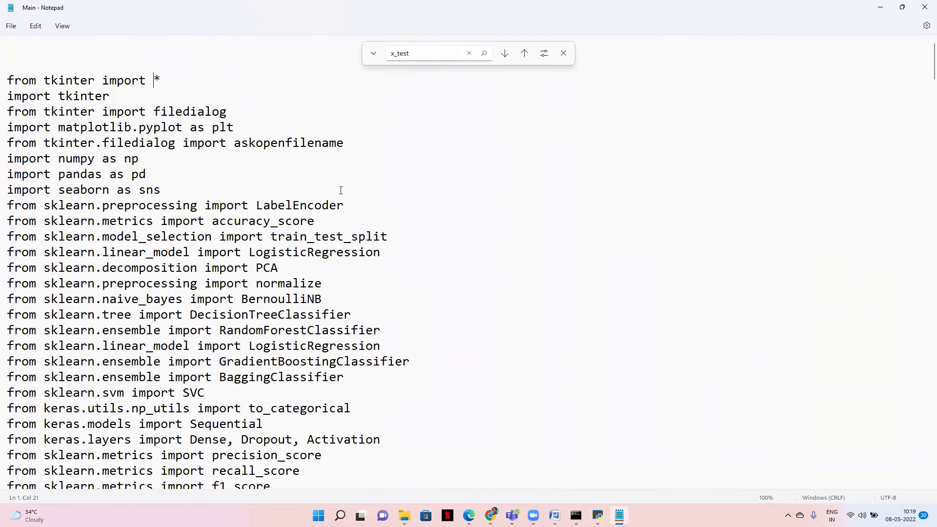
pyautogui.click(416, 53)
pyautogui.press('Return')
pyautogui.press('Return')
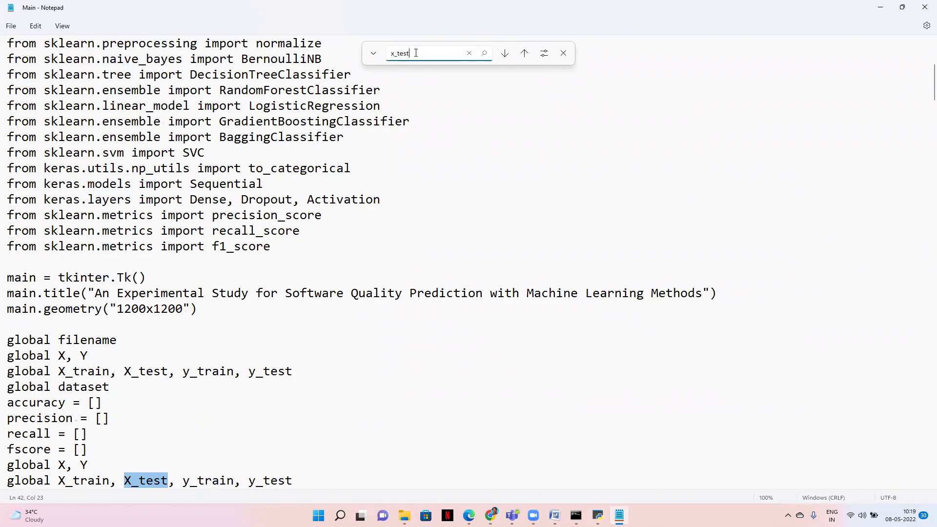
pyautogui.press('Return')
pyautogui.press('Return')
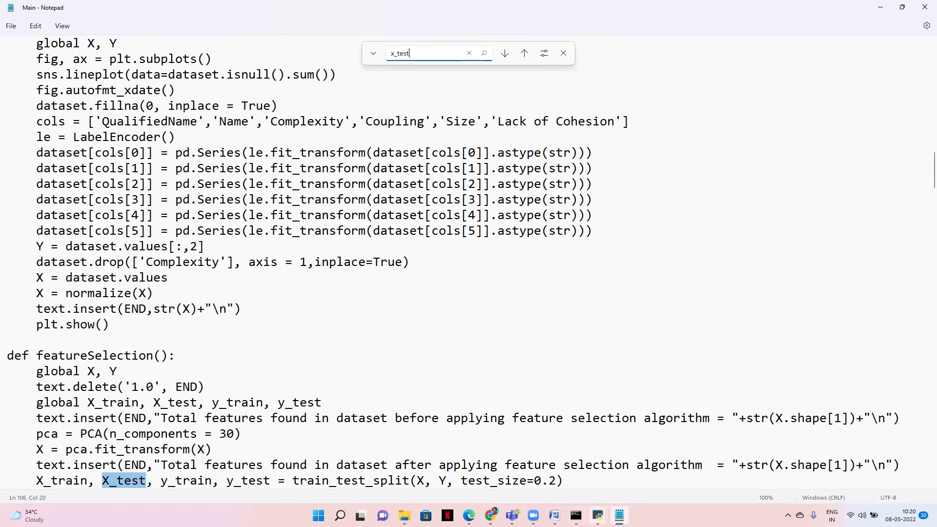
# Switch to the software quality prediction app and mark the end of the test records line in its output
pyautogui.moveTo(598, 515)
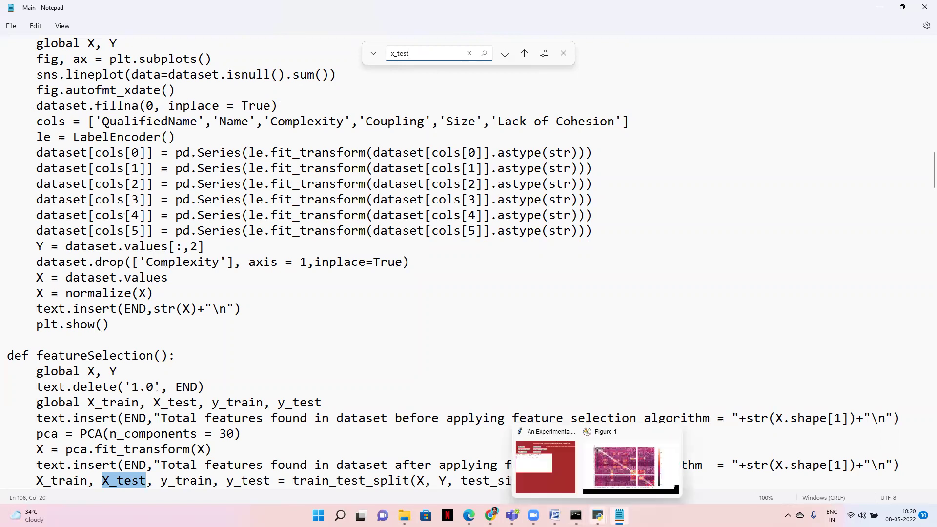
pyautogui.click(531, 462)
pyautogui.click(486, 207)
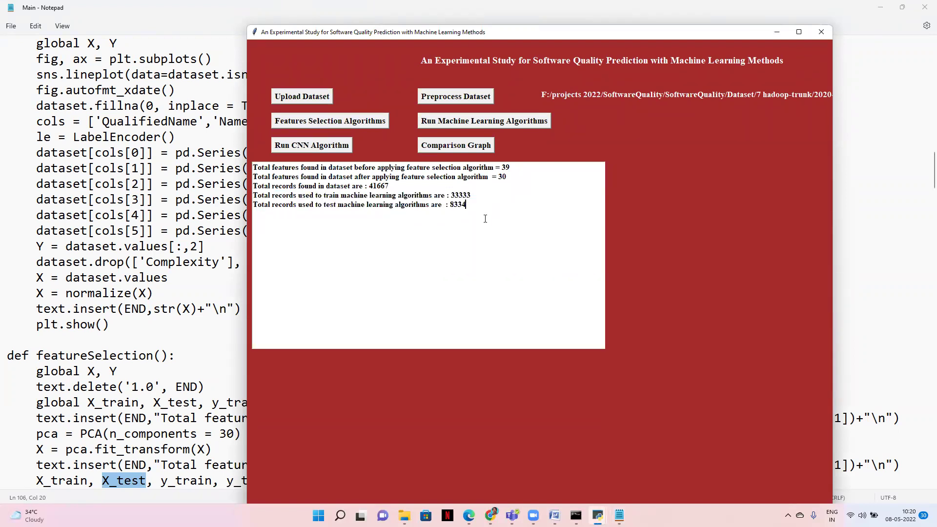
# Open Calculator, compute 41667 × 0.20 to check the test set size, and close it
pyautogui.moveTo(404, 516)
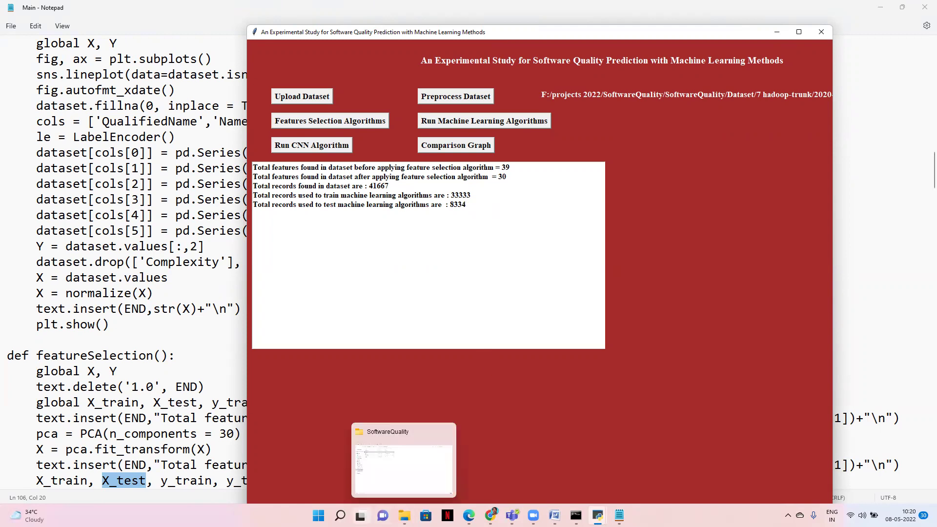
pyautogui.click(340, 516)
pyautogui.write('calc')
pyautogui.press('Return')
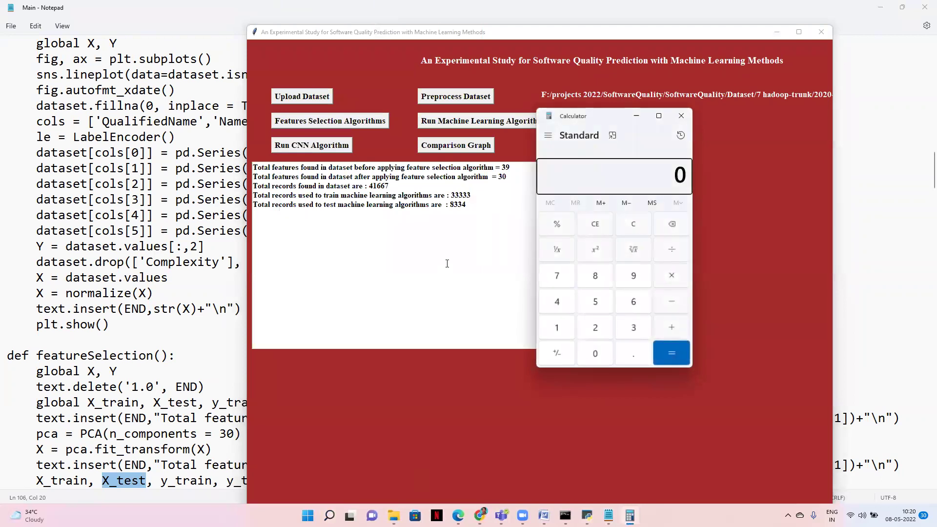
pyautogui.write('416')
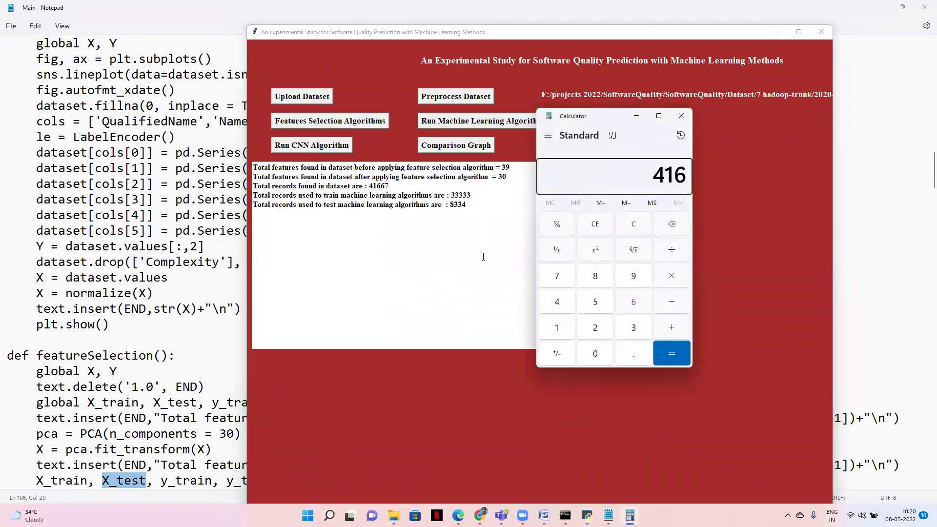
pyautogui.write('67*0.20')
pyautogui.press('Return')
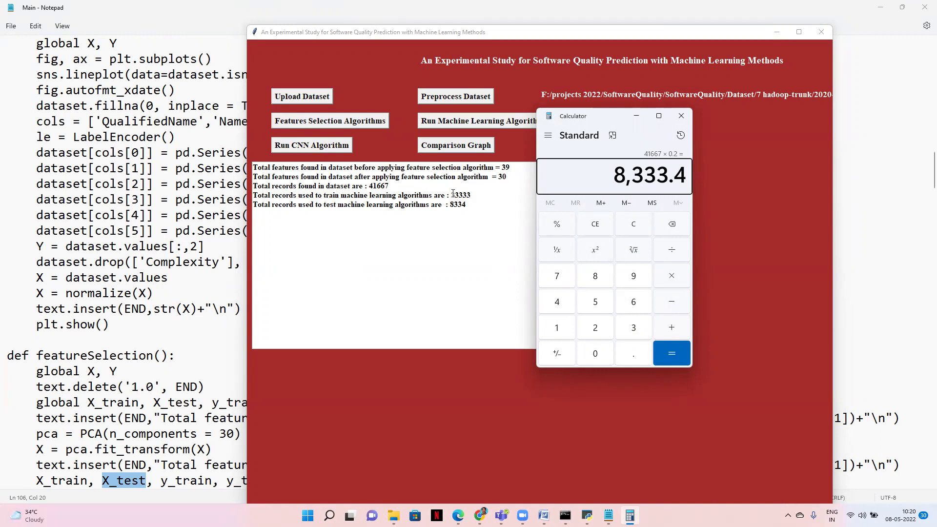
pyautogui.click(683, 116)
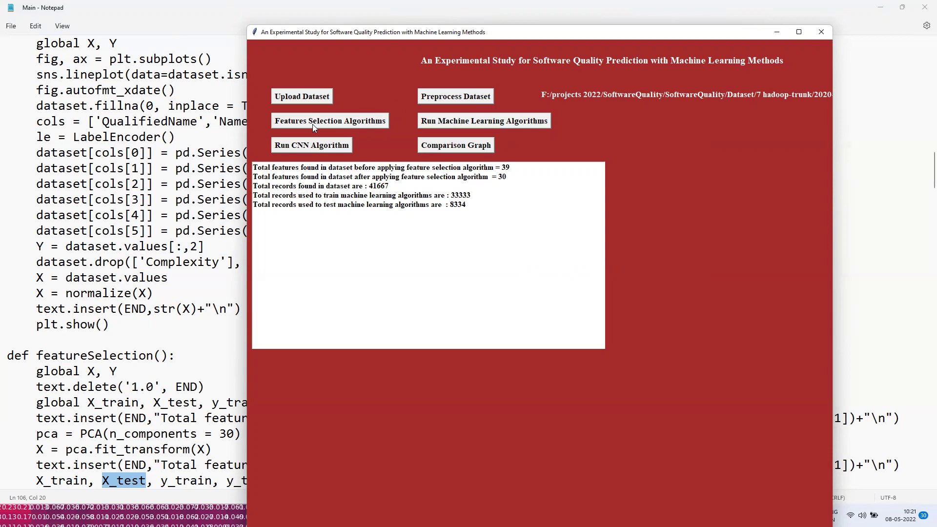
# Run the machine learning algorithms in the prediction app and close the Main script in Notepad
pyautogui.click(477, 120)
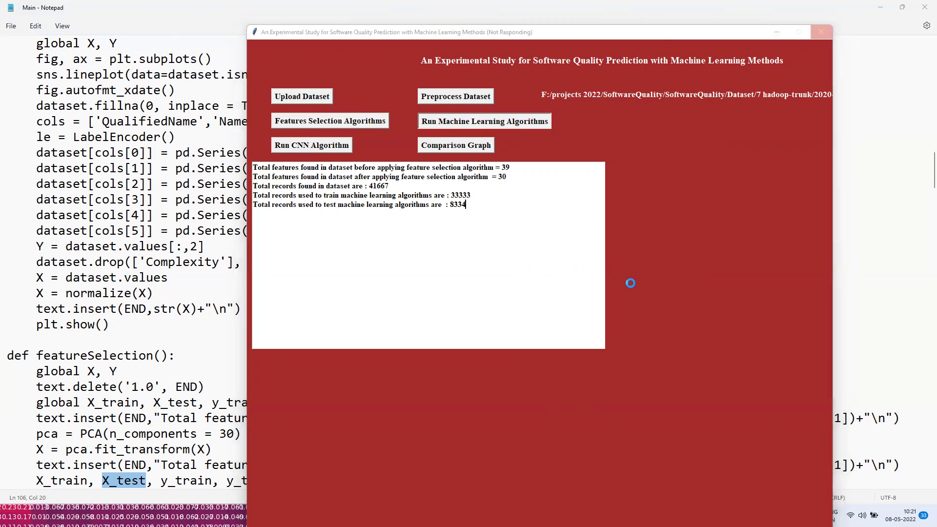
pyautogui.press('super+Tab')
pyautogui.press('Return')
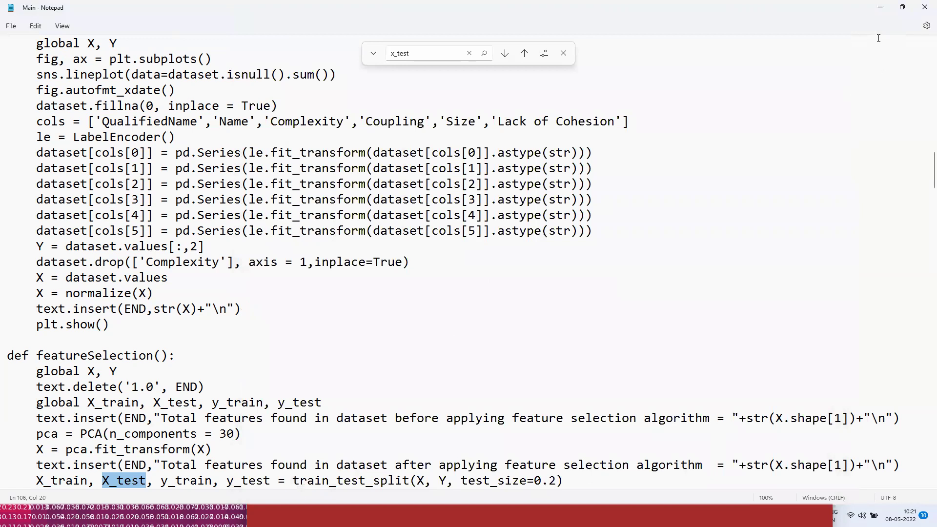
pyautogui.click(925, 6)
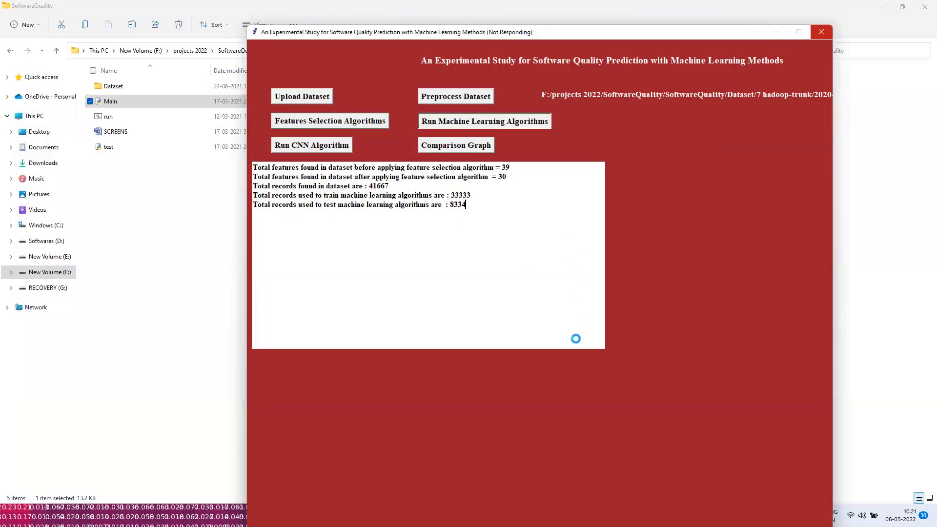
# Check the command prompt window running Main.py, and return to the prediction app
pyautogui.hotkey('alt', 'Tab')
pyautogui.hotkey('alt', 'Tab')
pyautogui.hotkey('alt', 'Tab')
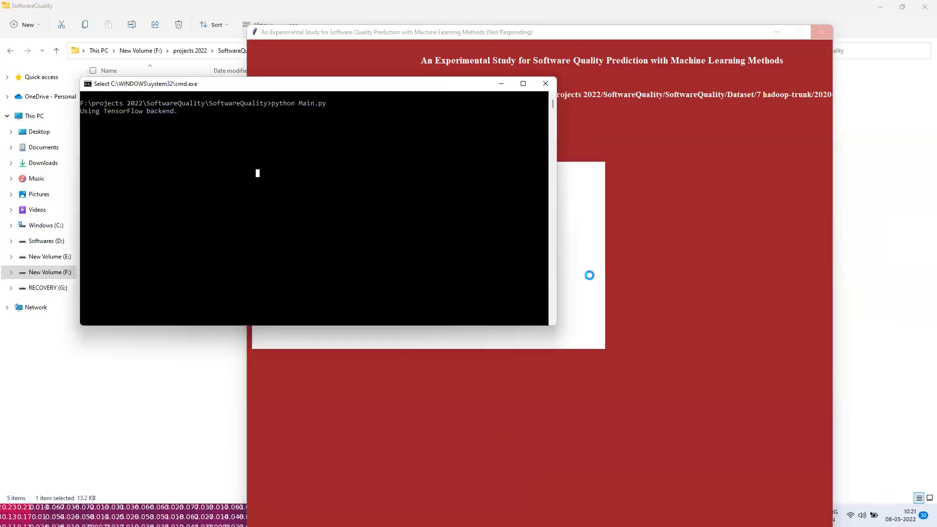
pyautogui.click(624, 218)
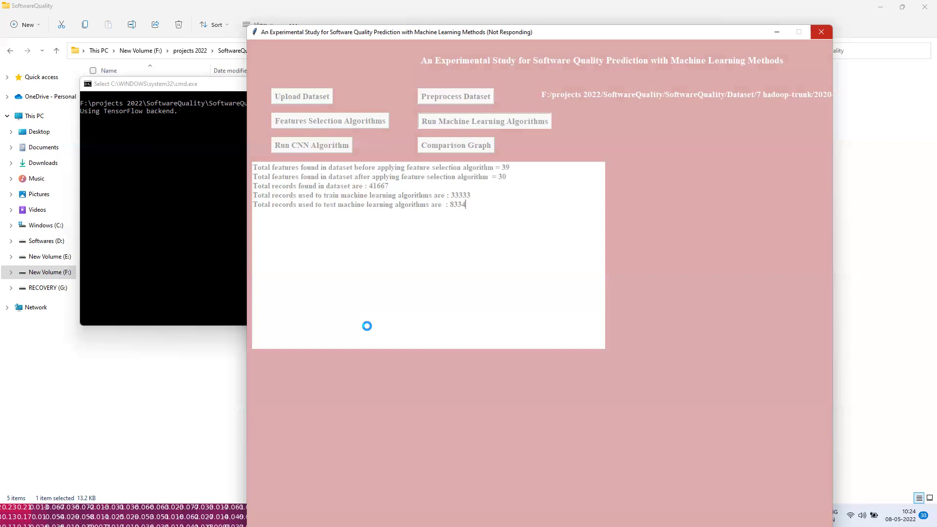
# Switch to File Explorer, reopen the Main Python file from the SoftwareQuality folder in Notepad, and maximize it
pyautogui.hotkey('alt', 'Tab')
pyautogui.hotkey('alt', 'Tab')
pyautogui.hotkey('alt', 'Tab')
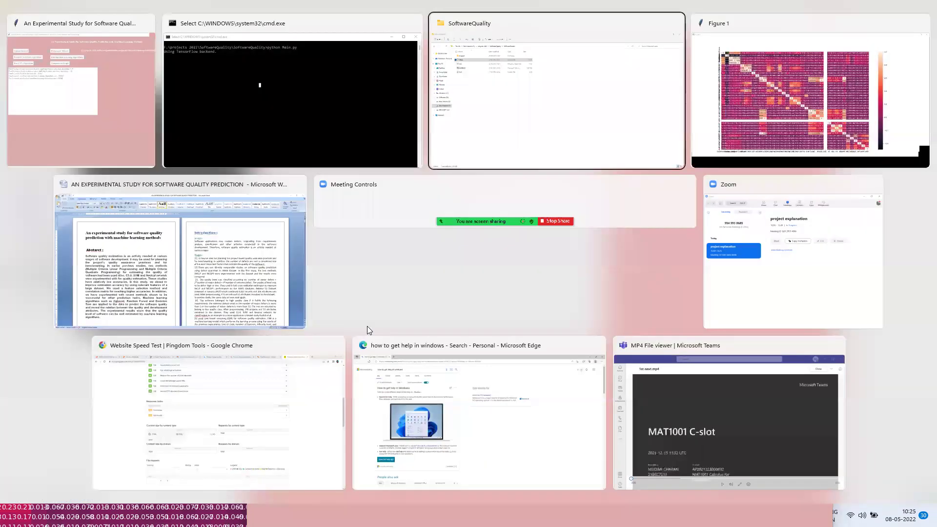
pyautogui.hotkey('alt', 'Tab')
pyautogui.hotkey('alt', 'Tab')
pyautogui.hotkey('alt', 'Tab')
pyautogui.hotkey('alt', 'Tab')
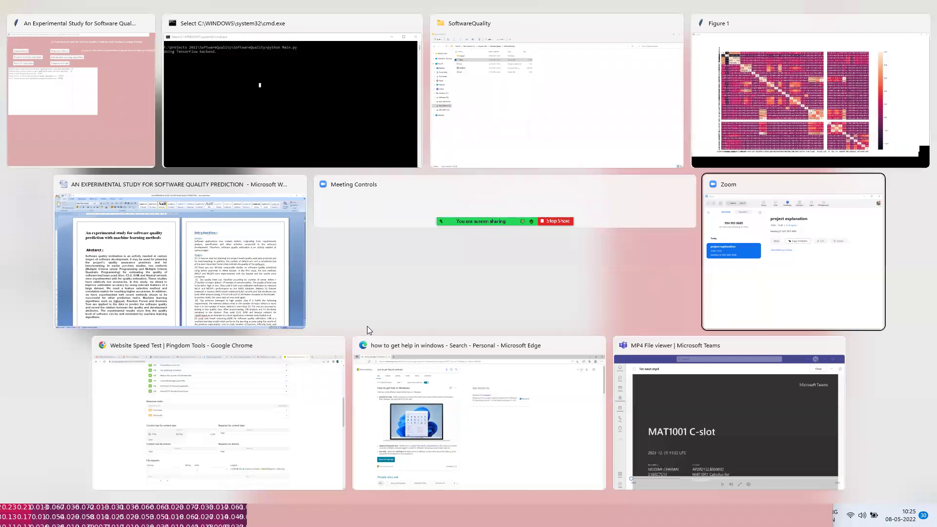
pyautogui.hotkey('alt', 'Tab')
pyautogui.hotkey('alt', 'Tab')
pyautogui.hotkey('alt', 'Tab')
pyautogui.hotkey('alt', 'Tab')
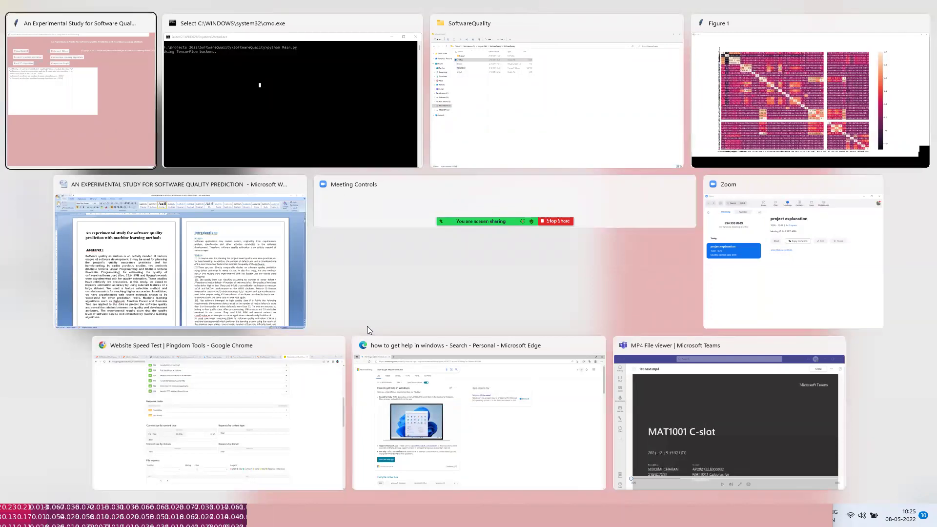
pyautogui.hotkey('alt', 'Tab')
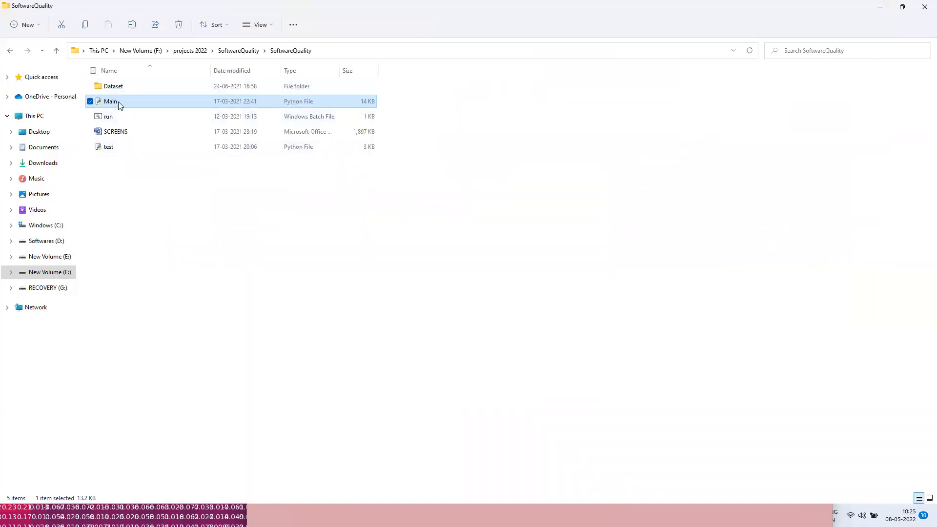
pyautogui.rightClick(119, 102)
pyautogui.moveTo(175, 151)
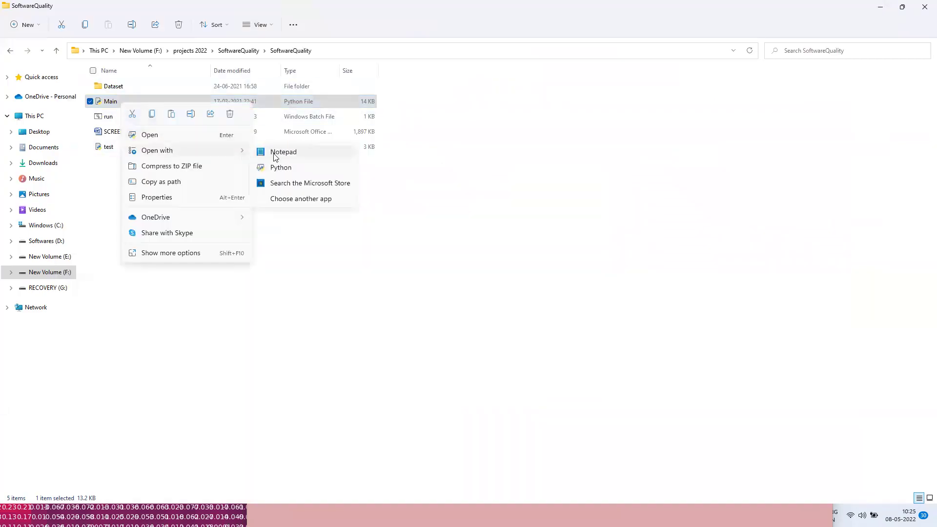
pyautogui.click(283, 152)
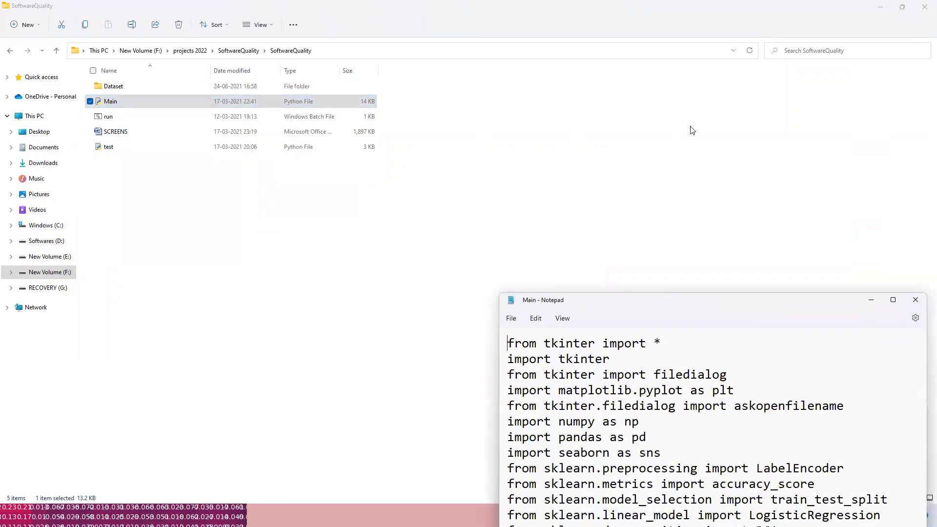
pyautogui.click(893, 300)
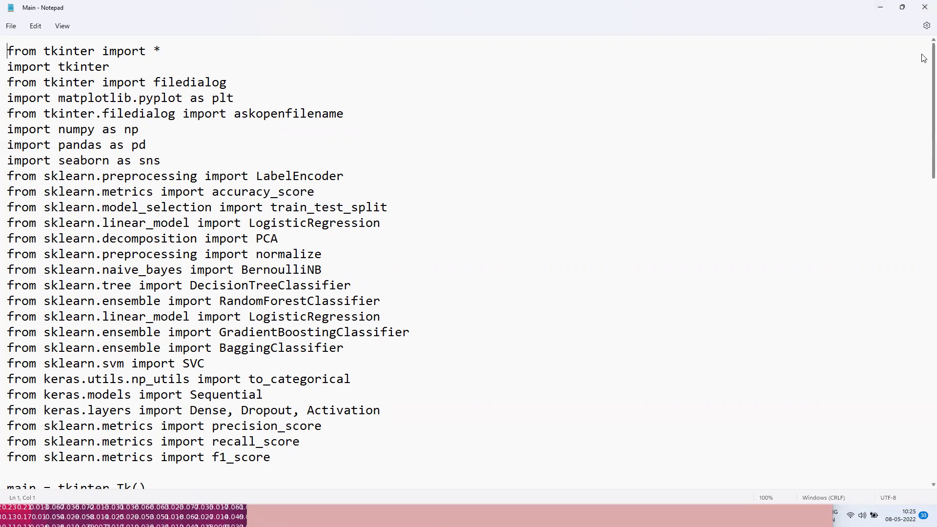
# Skim the library imports and global variable declarations in the Main script
pyautogui.scroll(-6, 924, 68)
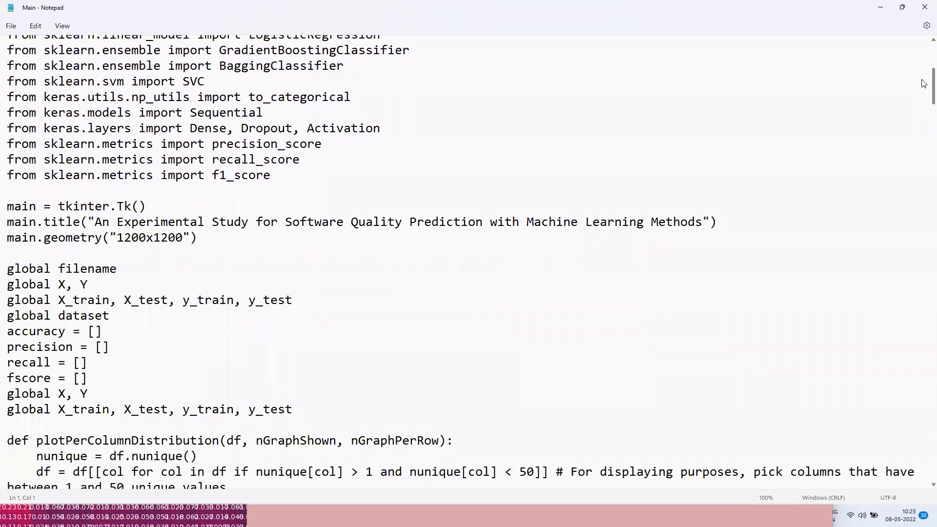
pyautogui.scroll(-1, 923, 83)
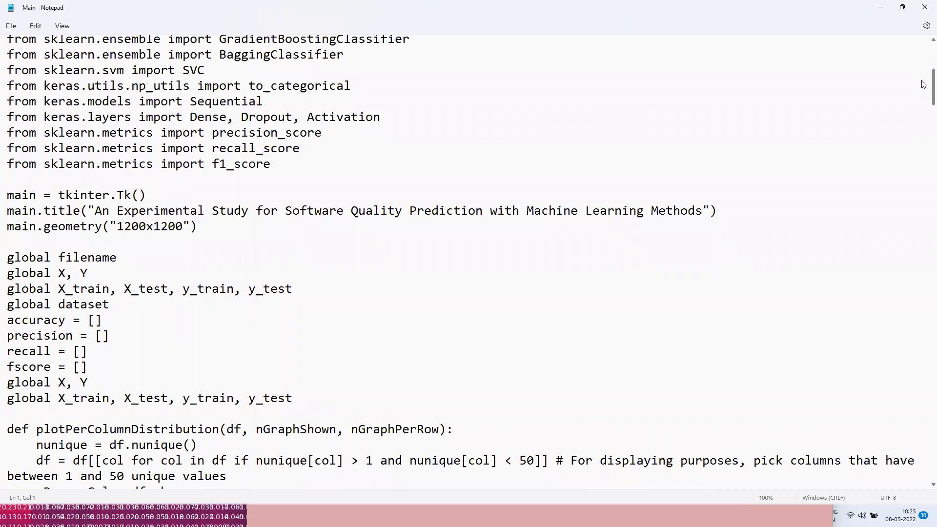
pyautogui.scroll(6, 924, 84)
pyautogui.click(888, 7)
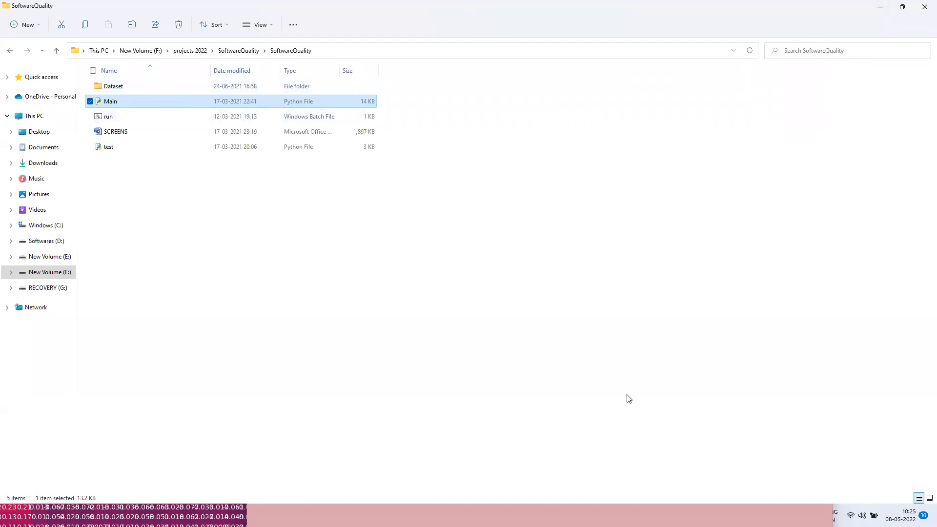
pyautogui.hotkey('alt', 'Tab')
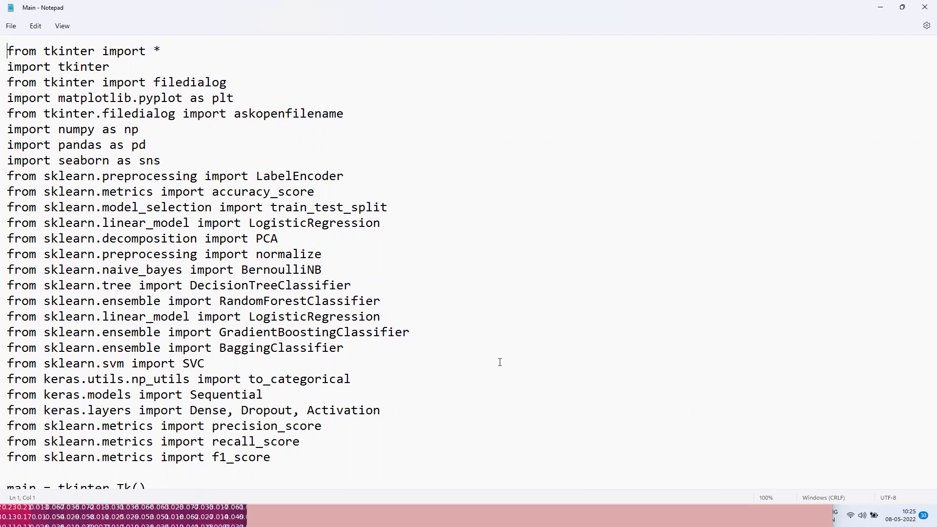
# Read through the Main script from the imports past the plotPerColumnDistribution function to the start of uploadDataset
pyautogui.click(431, 365)
pyautogui.press('Down')
pyautogui.press('Down')
pyautogui.press('Down')
pyautogui.press('Down')
pyautogui.press('Down')
pyautogui.press('Down')
pyautogui.press('Down')
pyautogui.press('Down')
pyautogui.press('Down')
pyautogui.press('Down')
pyautogui.press('Down')
pyautogui.press('Down')
pyautogui.press('Down')
pyautogui.press('Down')
pyautogui.press('Down')
pyautogui.press('Down')
pyautogui.press('Down')
pyautogui.press('Down')
pyautogui.press('Down')
pyautogui.press('Down')
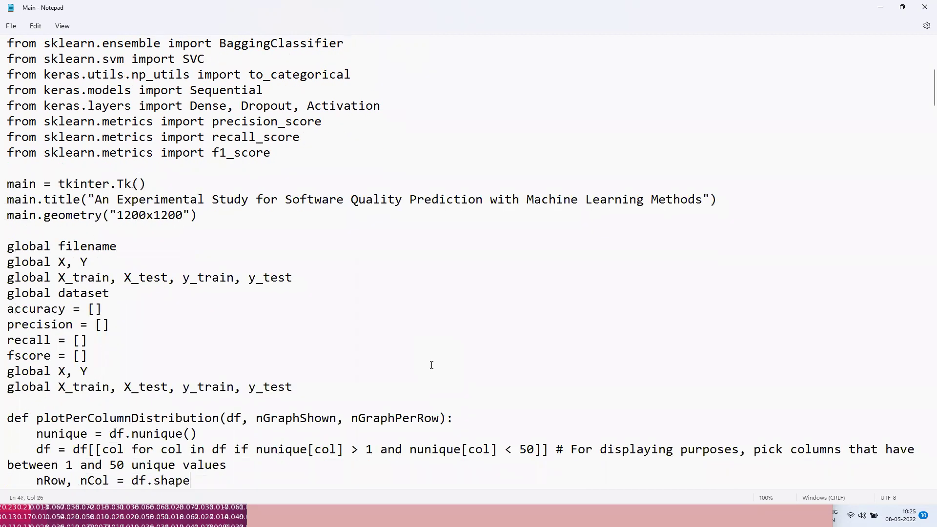
pyautogui.press('Down')
pyautogui.press('Down')
pyautogui.press('Down')
pyautogui.press('Down')
pyautogui.press('Down')
pyautogui.press('Down')
pyautogui.press('Down')
pyautogui.press('Down')
pyautogui.press('Down')
pyautogui.press('Down')
pyautogui.press('Down')
pyautogui.press('Down')
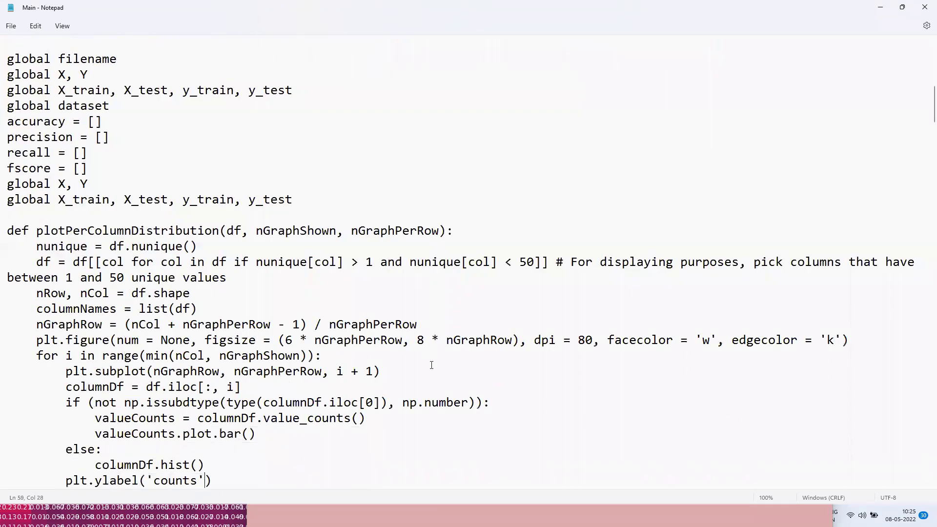
pyautogui.press('Down')
pyautogui.press('Down')
pyautogui.press('Down')
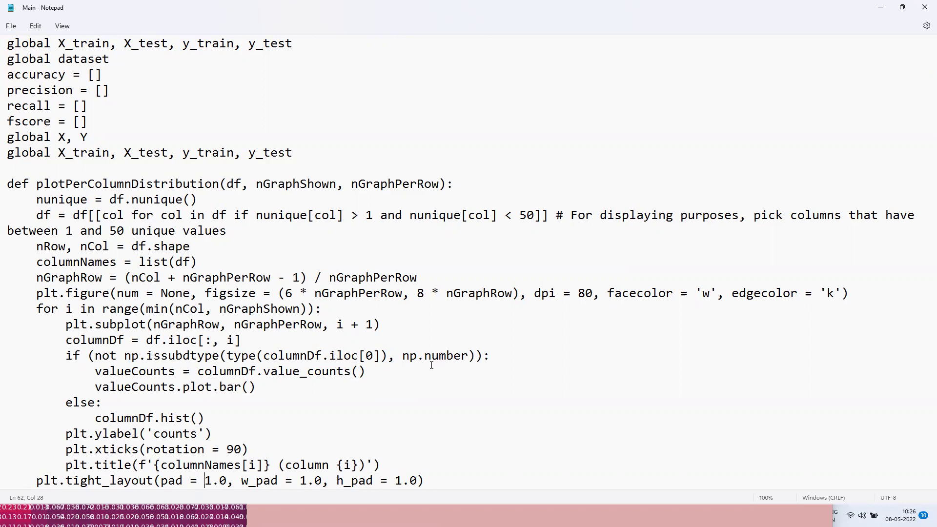
pyautogui.press('Down')
pyautogui.press('Down')
pyautogui.press('Down')
pyautogui.press('Down')
pyautogui.press('Down')
pyautogui.press('Down')
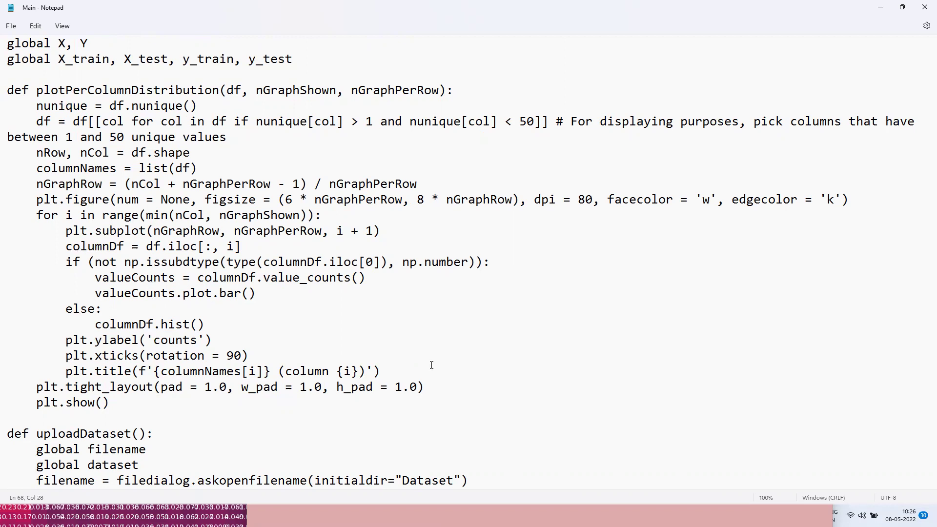
pyautogui.press('Down')
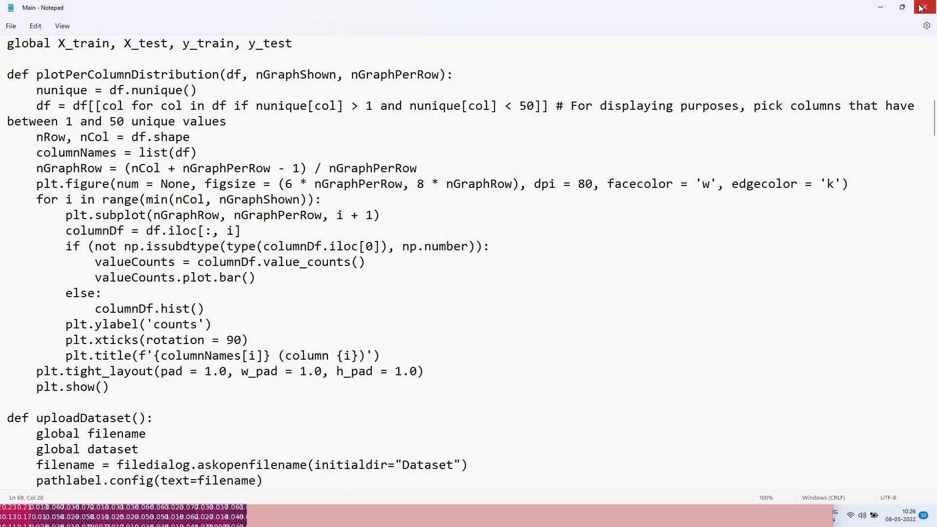
# Switch to File Explorer and open the 2020-7 file from the Dataset folder's 7 hadoop-trunk subfolder in Excel
pyautogui.click(879, 7)
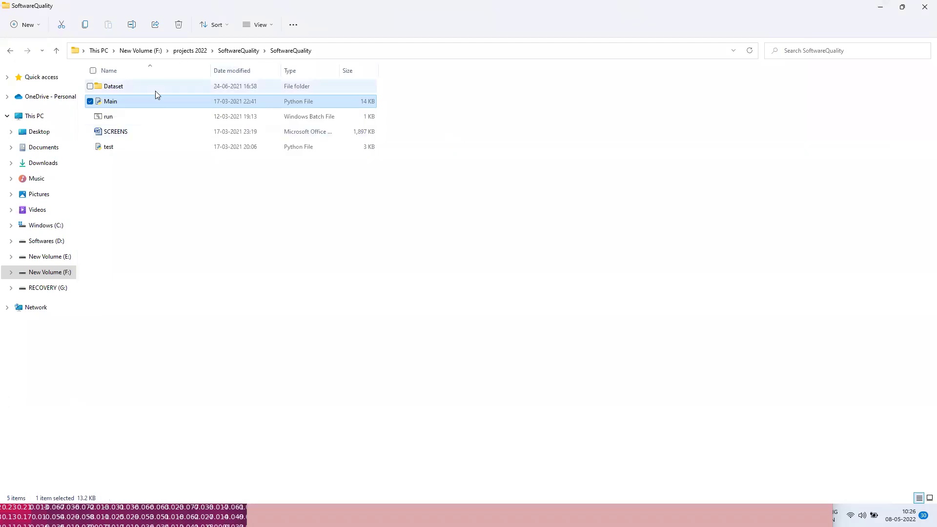
pyautogui.doubleClick(131, 88)
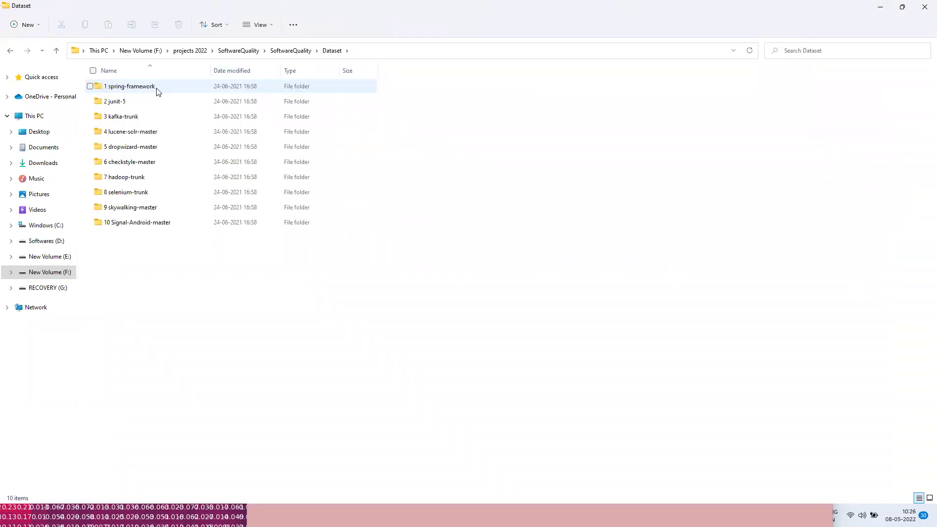
pyautogui.doubleClick(141, 180)
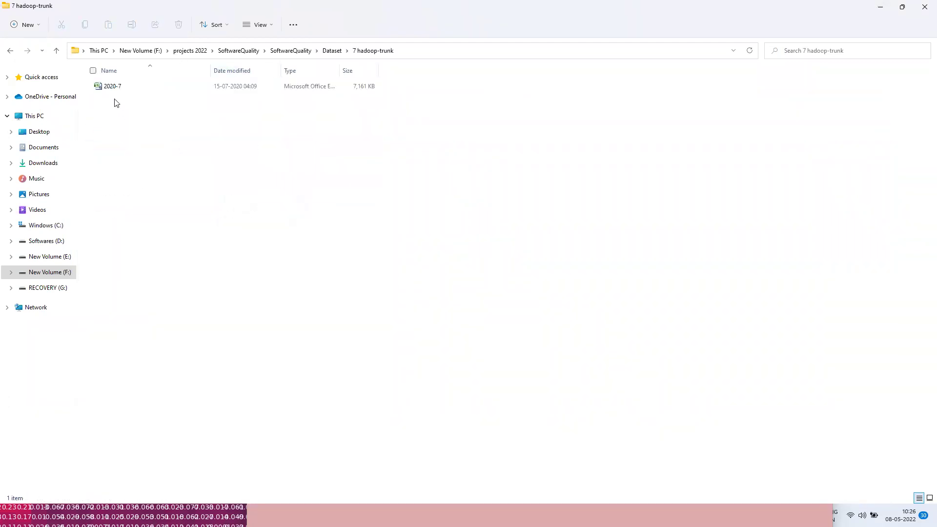
pyautogui.doubleClick(109, 89)
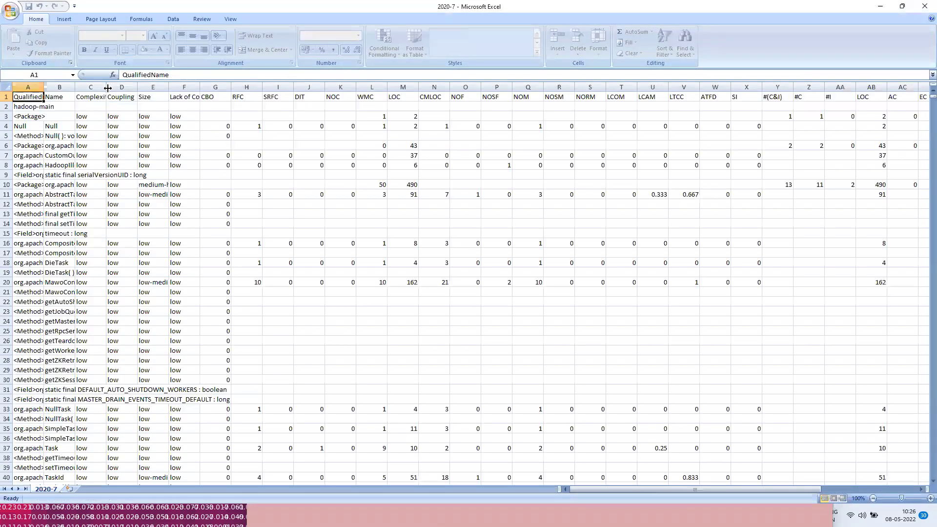
# Highlight the blank cells H22:AB30, inspect the RFC and SRFC columns, and close the workbook
pyautogui.moveTo(260, 299); pyautogui.dragTo(598, 352)
pyautogui.moveTo(728, 362); pyautogui.dragTo(870, 377)
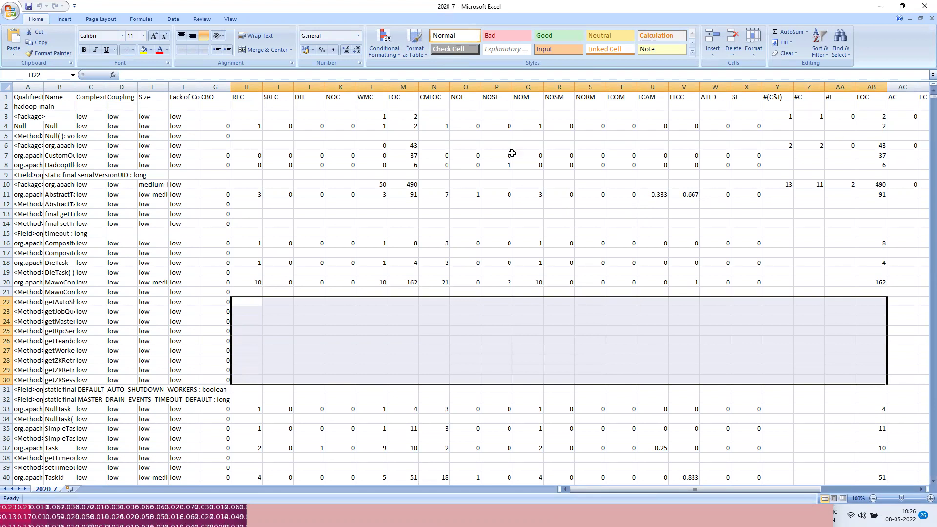
pyautogui.click(247, 311)
pyautogui.moveTo(247, 297); pyautogui.dragTo(309, 299)
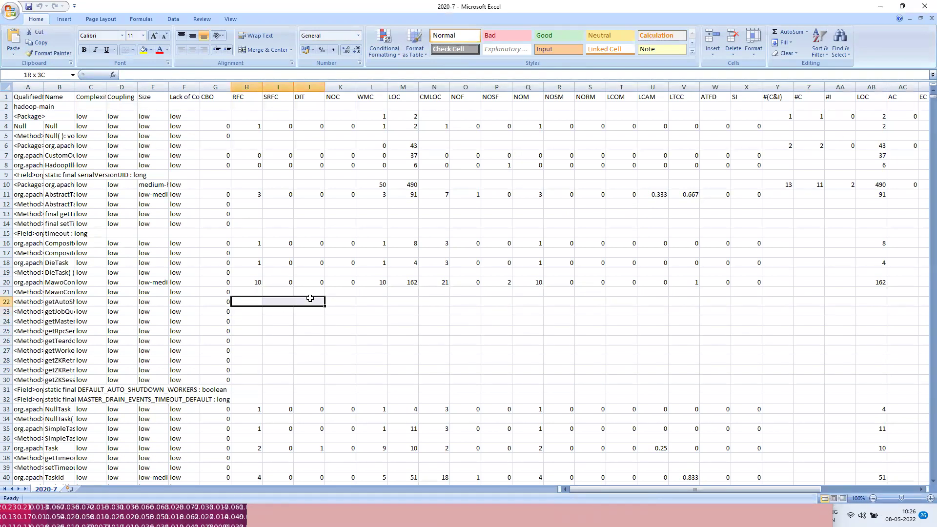
pyautogui.click(246, 86)
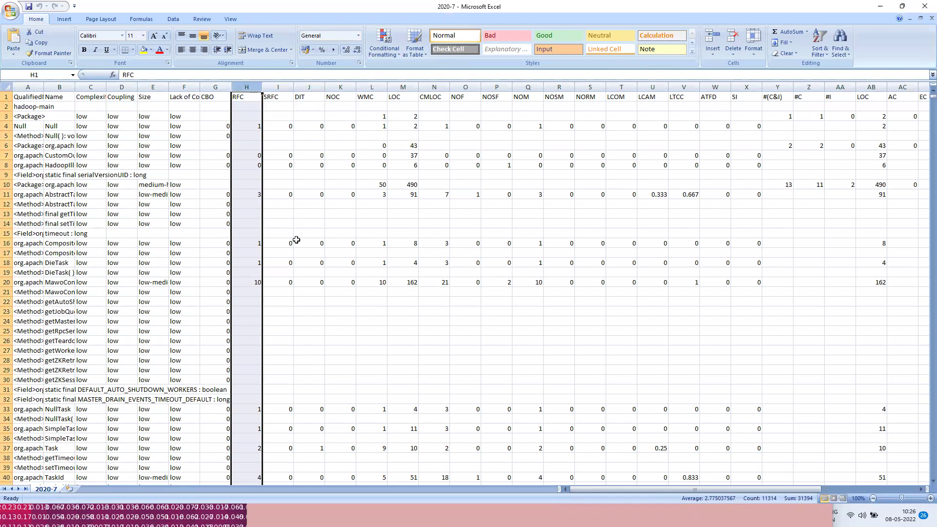
pyautogui.click(282, 86)
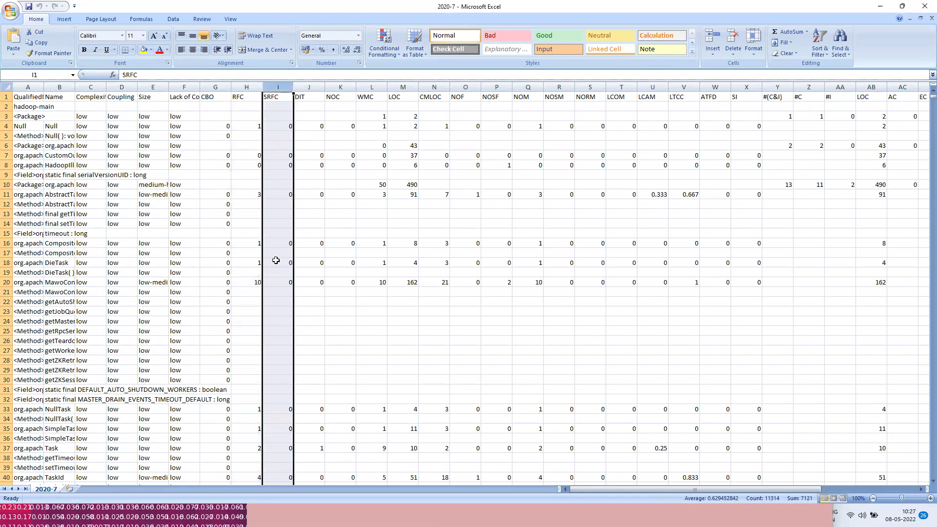
pyautogui.click(922, 6)
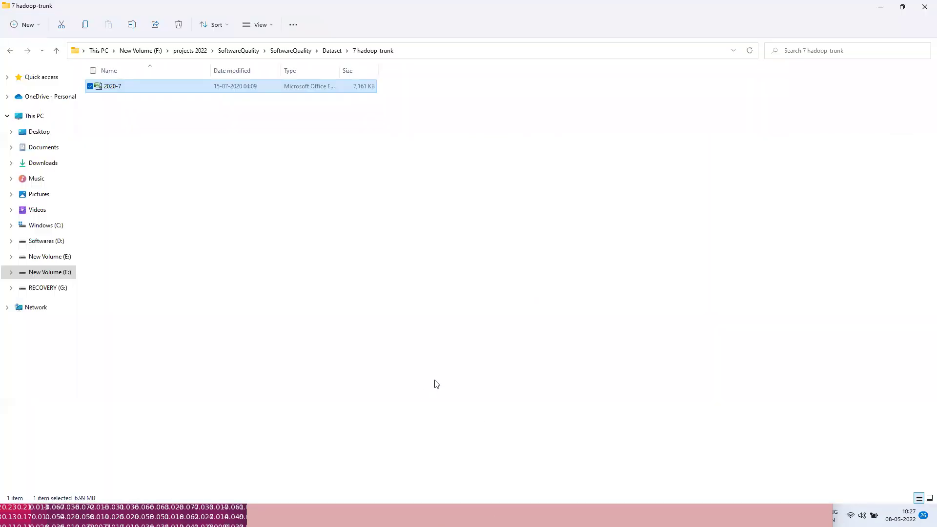
# Glance at the Main script, return to File Explorer, and reopen the 2020-7 Hadoop dataset in Excel
pyautogui.hotkey('alt', 'Tab')
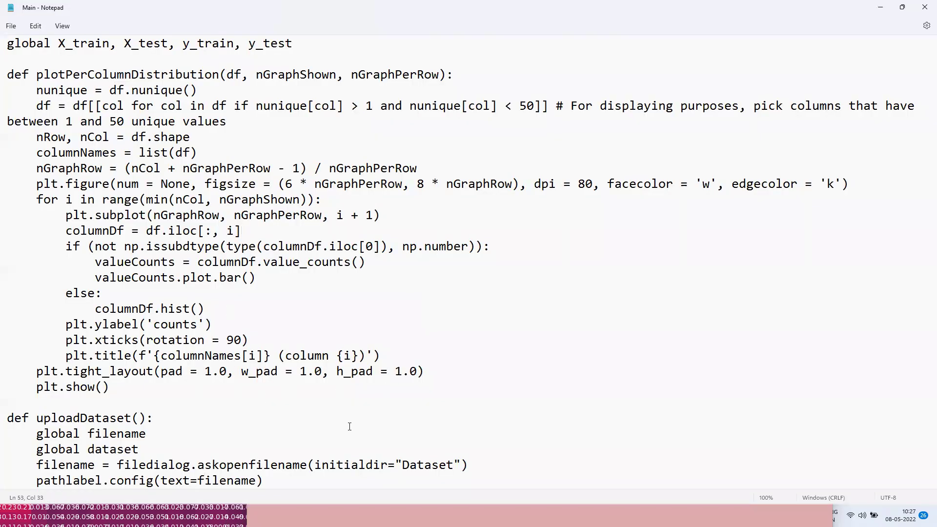
pyautogui.click(328, 356)
pyautogui.hotkey('alt', 'Tab')
pyautogui.press('Tab')
pyautogui.press('Tab')
pyautogui.press('Tab')
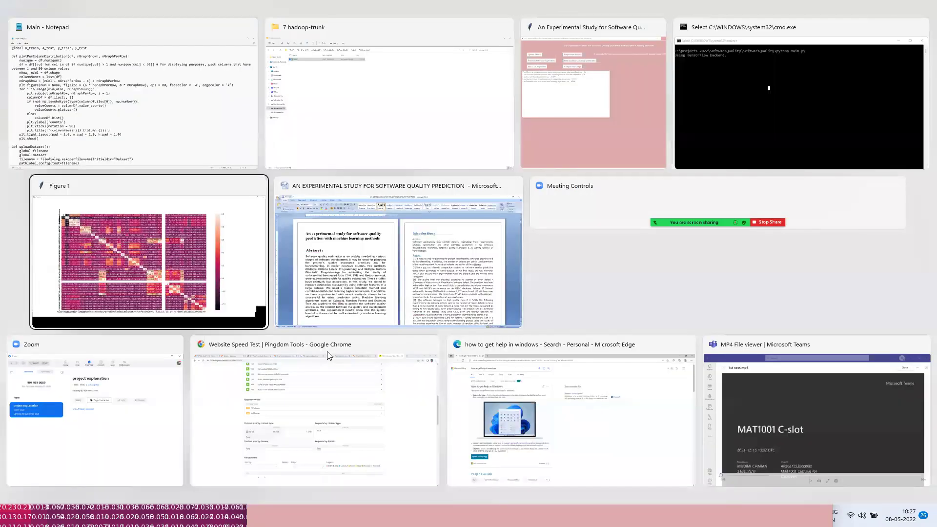
pyautogui.press('Tab')
pyautogui.press('Tab')
pyautogui.press('Tab')
pyautogui.press('Tab')
pyautogui.press('Tab')
pyautogui.press('Tab')
pyautogui.press('Tab')
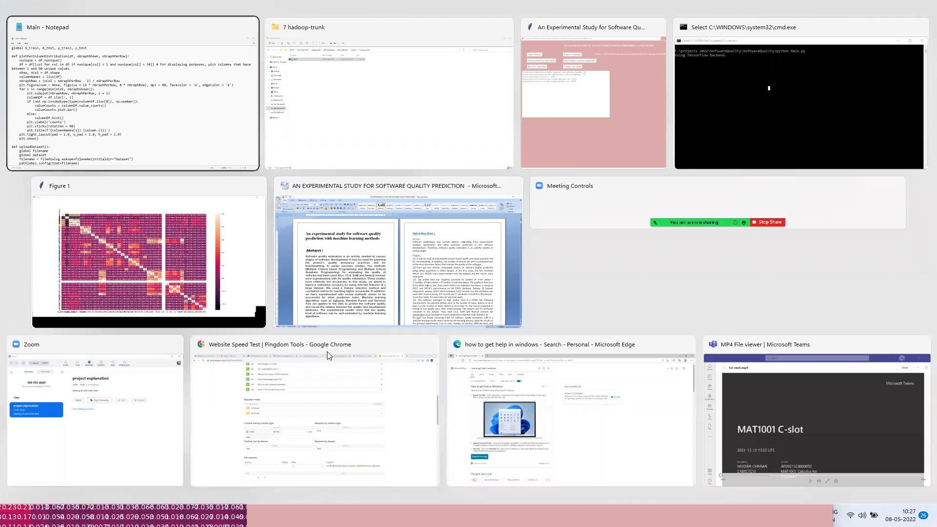
pyautogui.press('Tab')
pyautogui.doubleClick(105, 86)
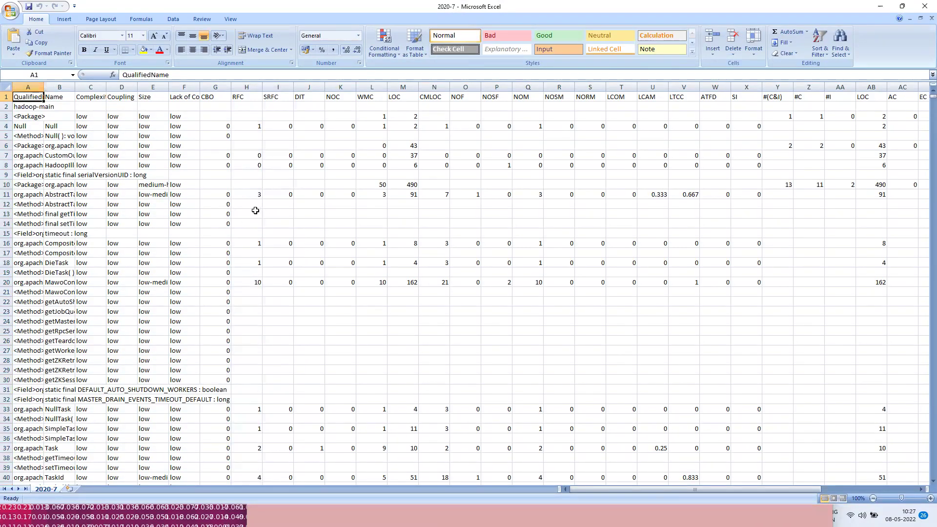
# Highlight the dataset's missing values across the metric columns, including the blank blocks in rows 12–13 and 21–30
pyautogui.moveTo(247, 214); pyautogui.dragTo(860, 203)
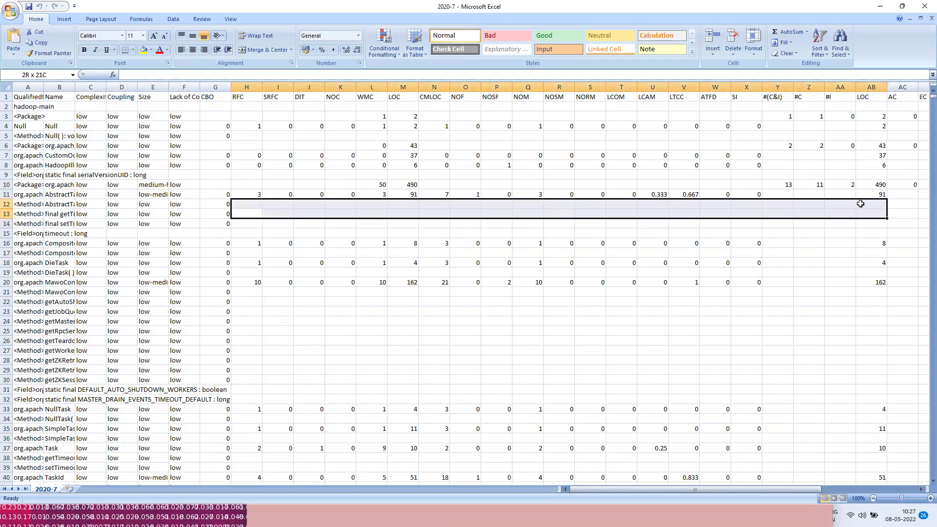
pyautogui.moveTo(242, 294); pyautogui.dragTo(875, 359)
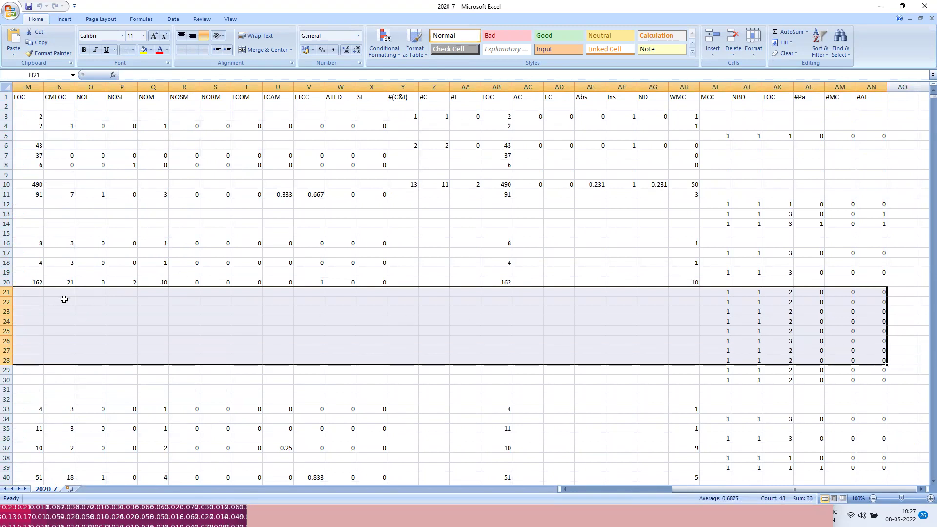
pyautogui.click(251, 300)
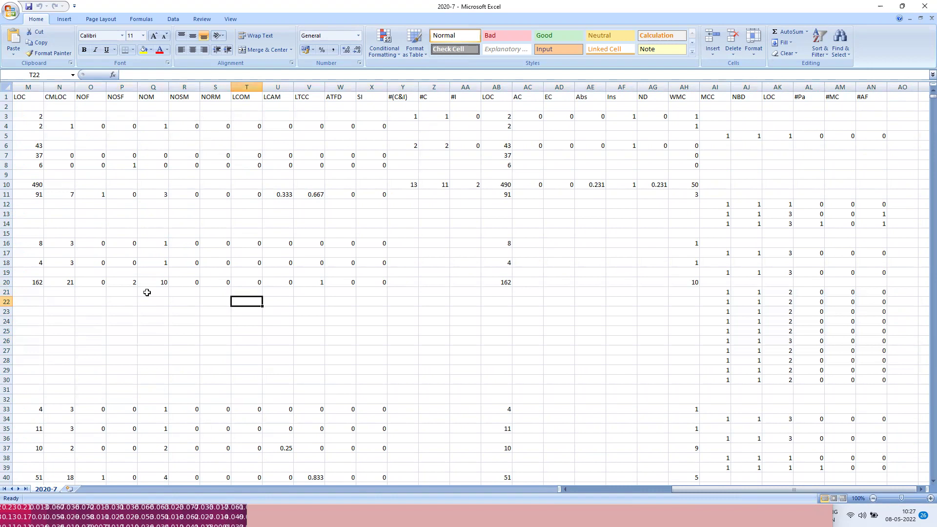
pyautogui.moveTo(25, 293); pyautogui.dragTo(699, 380)
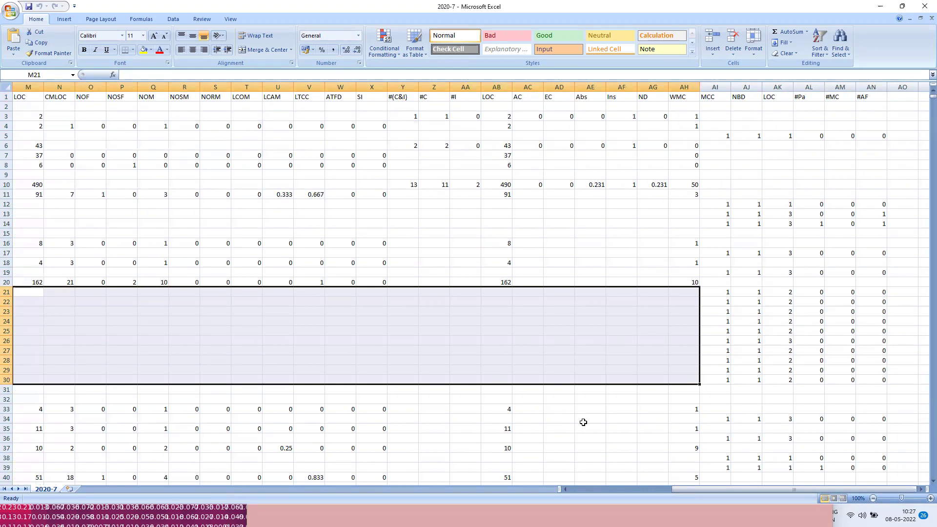
pyautogui.click(589, 332)
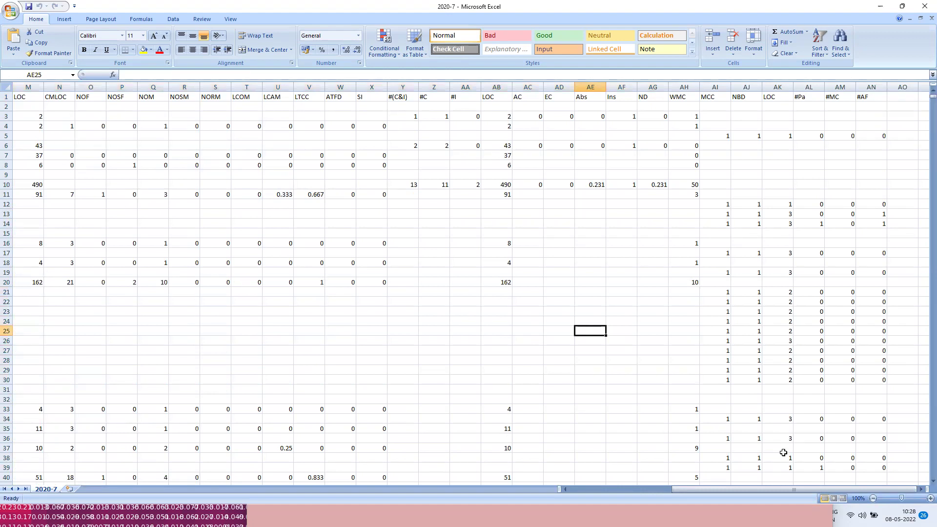
# Go through the metric column headers in row 1 one by one, from RFC to LCAM
pyautogui.hscroll(-6, 783, 453)
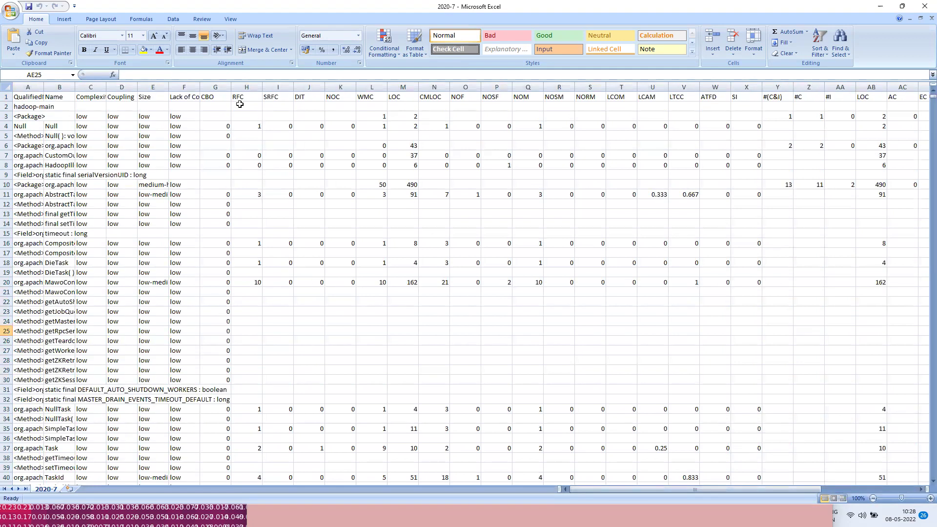
pyautogui.click(240, 96)
pyautogui.click(268, 98)
pyautogui.click(300, 100)
pyautogui.click(337, 100)
pyautogui.click(366, 98)
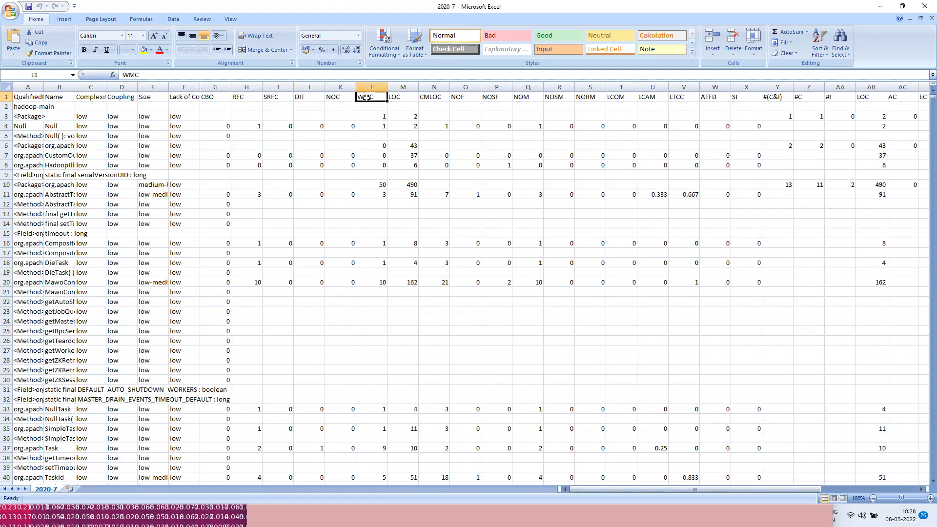
pyautogui.click(402, 98)
pyautogui.click(434, 97)
pyautogui.click(462, 99)
pyautogui.click(502, 98)
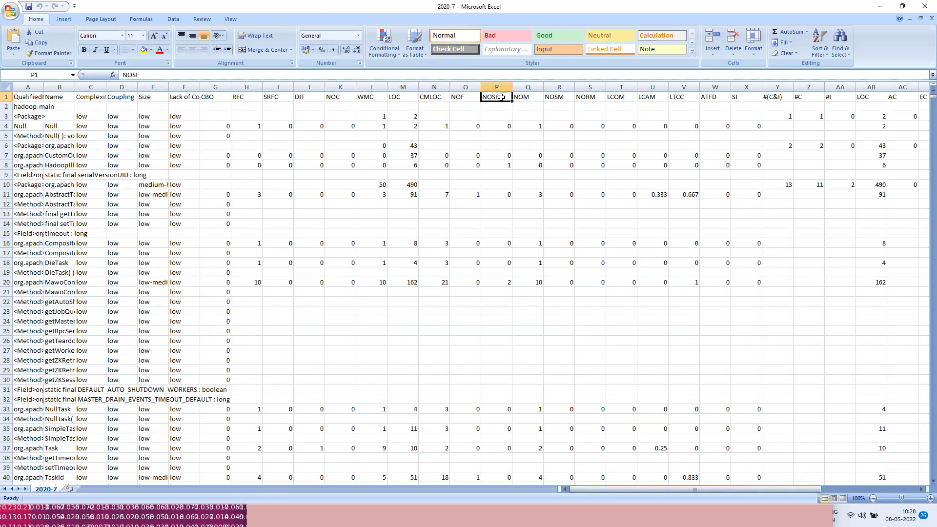
pyautogui.click(526, 97)
pyautogui.click(565, 96)
pyautogui.click(597, 97)
pyautogui.click(625, 96)
pyautogui.click(654, 95)
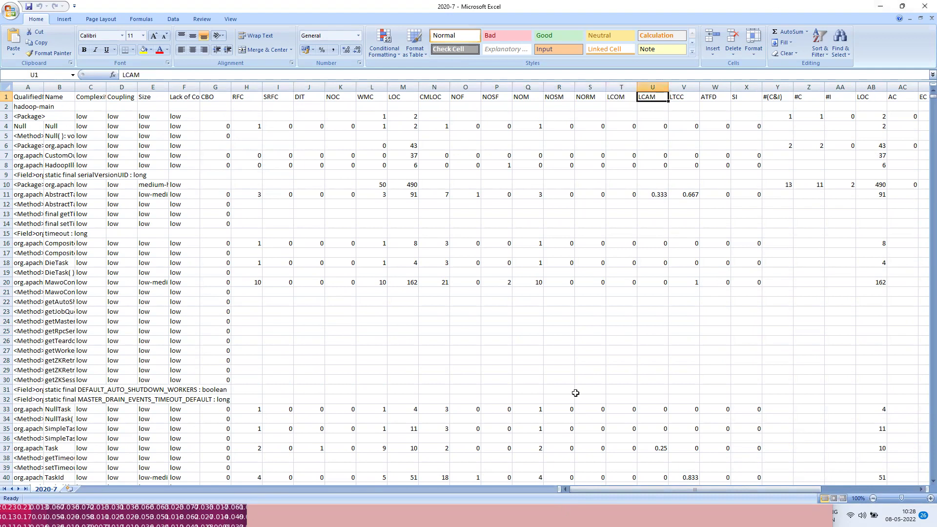
# Switch to File Explorer and go back up from 7 hadoop-trunk to the inner SoftwareQuality folder
pyautogui.press('super')
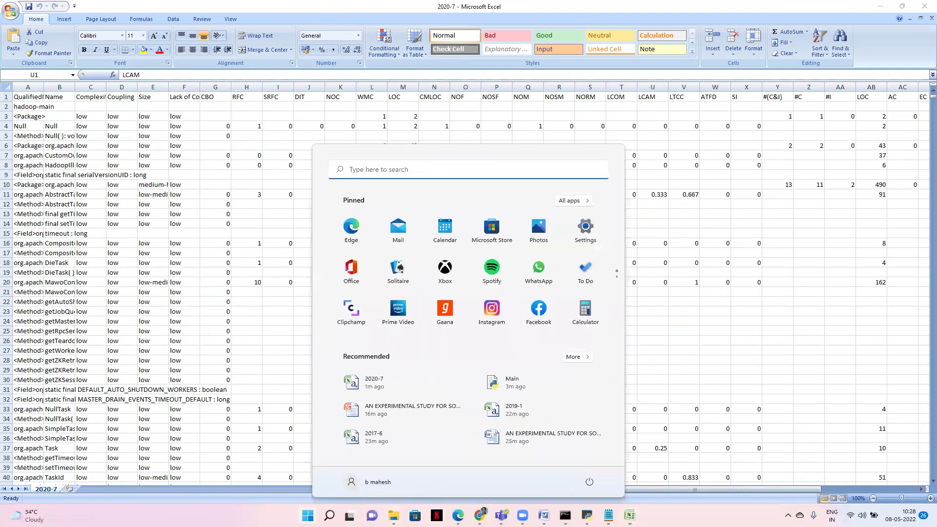
pyautogui.press('Escape')
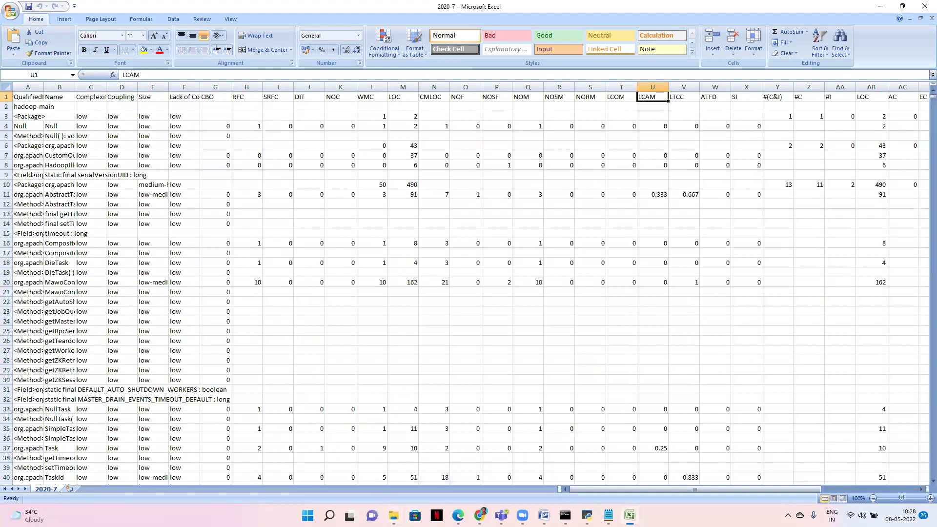
pyautogui.hotkey('alt', 'Tab')
pyautogui.click(332, 50)
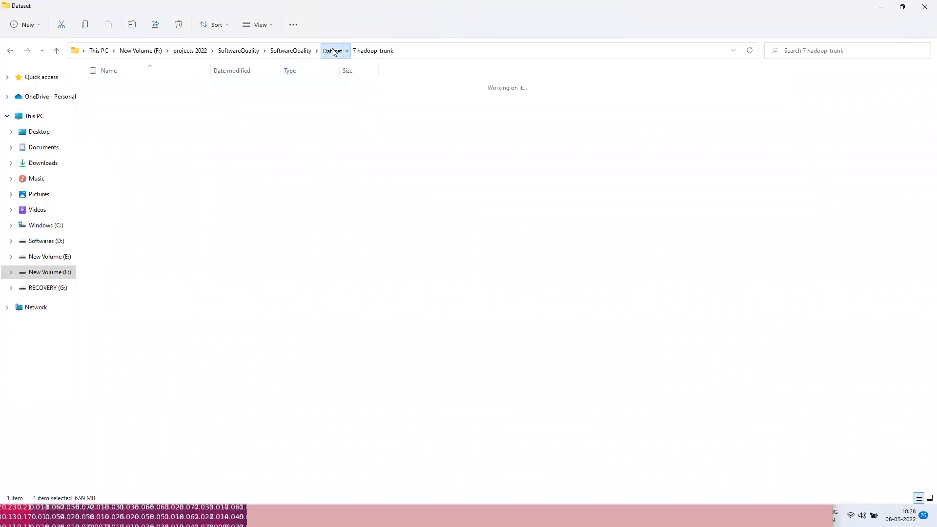
pyautogui.click(287, 50)
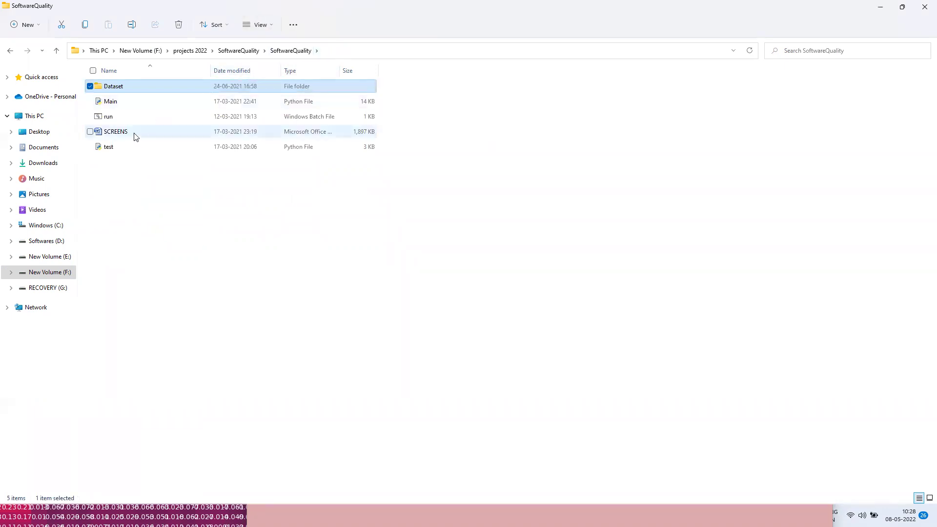
# Open the SCREENS document from the SoftwareQuality folder, glance at its opening page, and close it
pyautogui.doubleClick(132, 133)
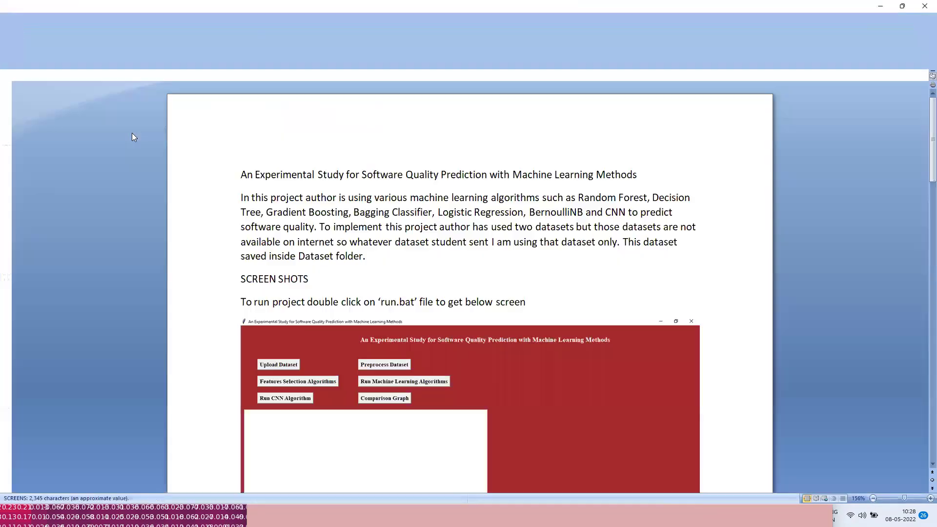
pyautogui.moveTo(931, 113); pyautogui.dragTo(924, 5)
pyautogui.click(924, 4)
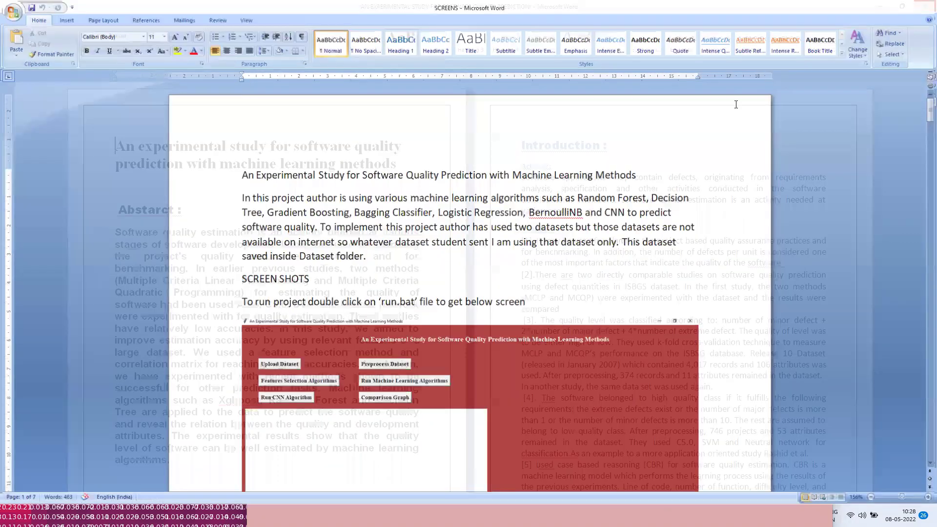
# Minimize the Word document and the other windows covering the running software quality prediction app
pyautogui.press('super')
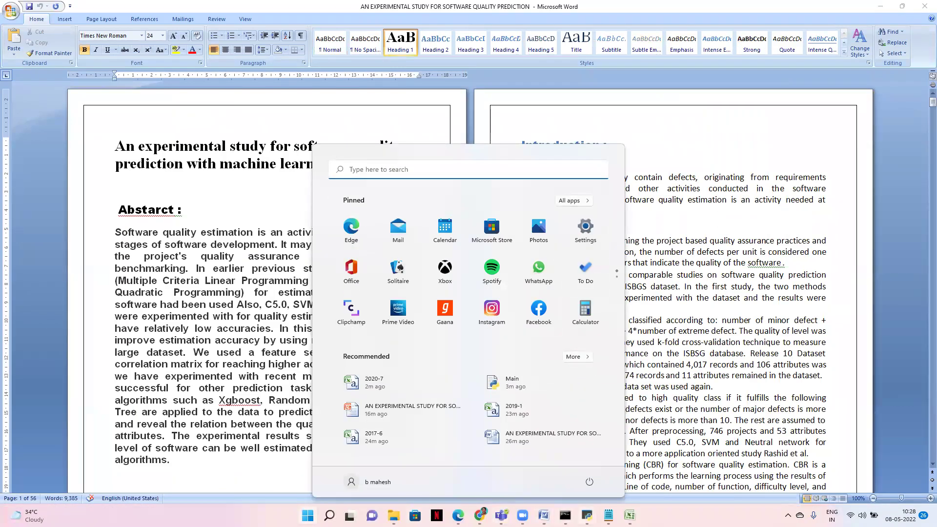
pyautogui.moveTo(587, 515)
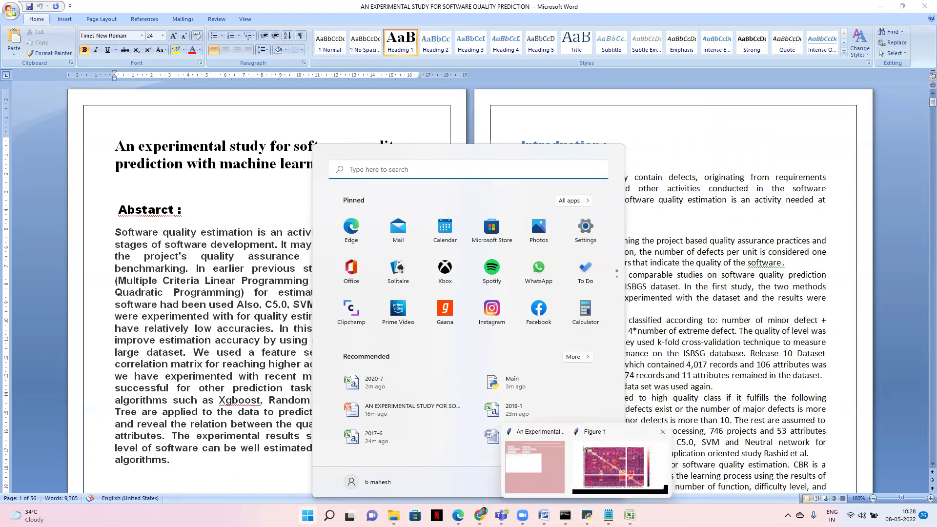
pyautogui.click(561, 431)
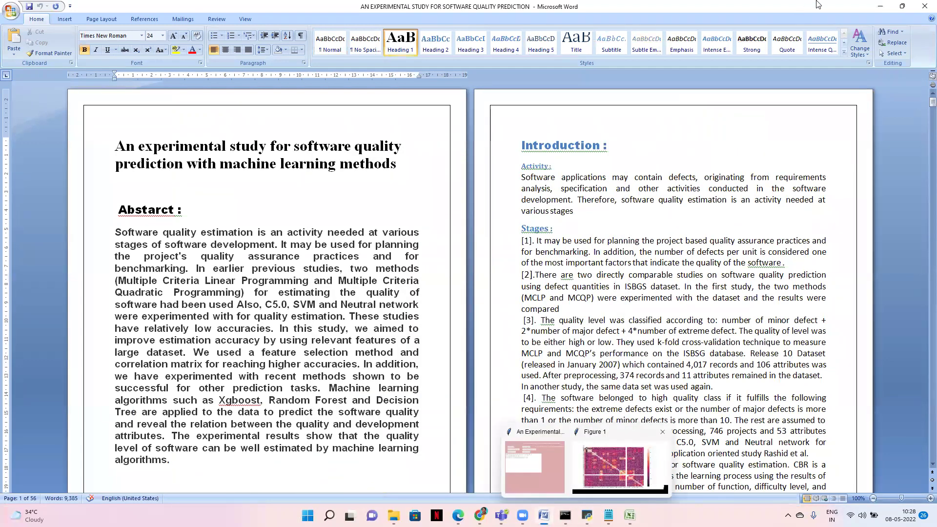
pyautogui.click(881, 7)
pyautogui.click(881, 7)
pyautogui.click(883, 7)
pyautogui.click(882, 7)
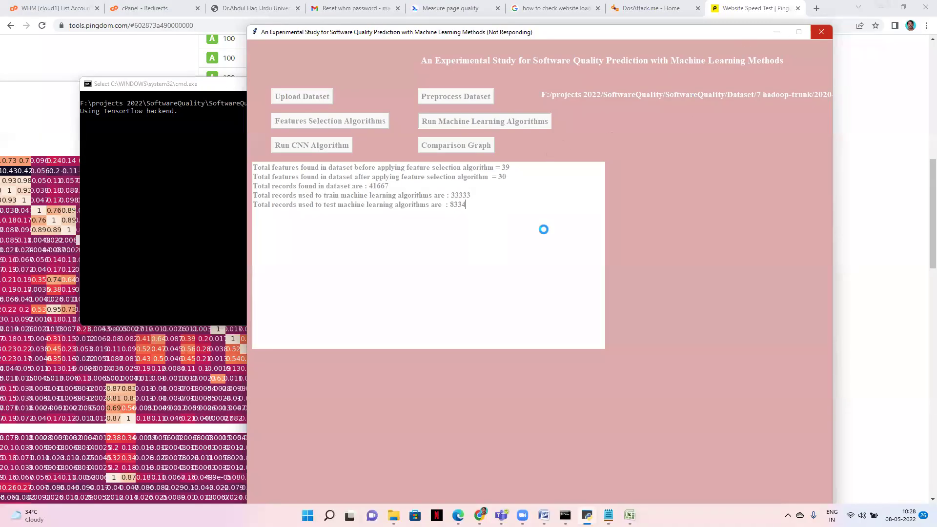
# Bring the correlation heatmap figure to the front and force the unresponsive Python program to close
pyautogui.click(37, 90)
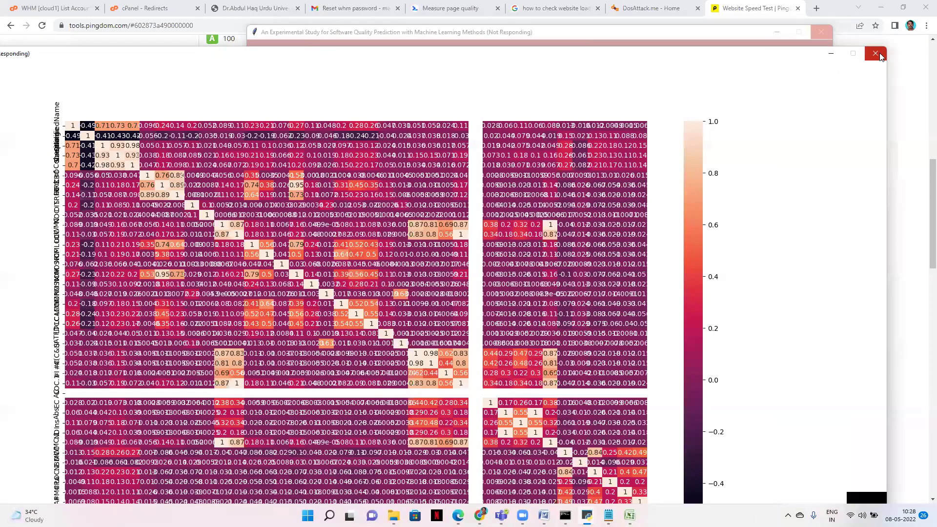
pyautogui.click(881, 55)
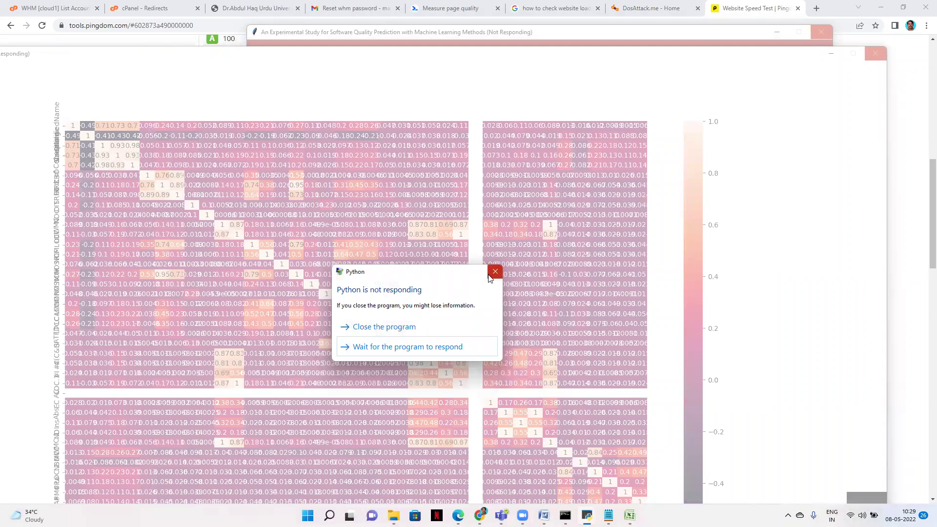
pyautogui.click(467, 345)
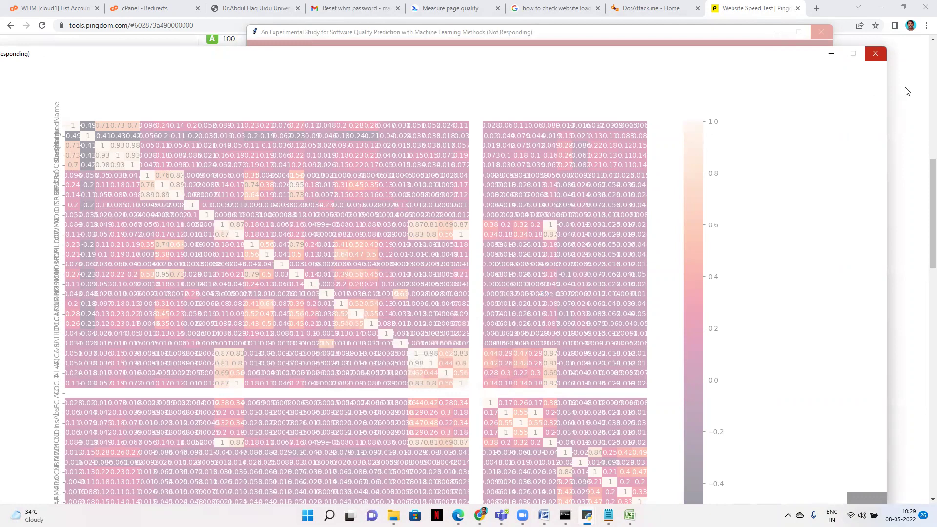
pyautogui.click(877, 55)
pyautogui.click(376, 327)
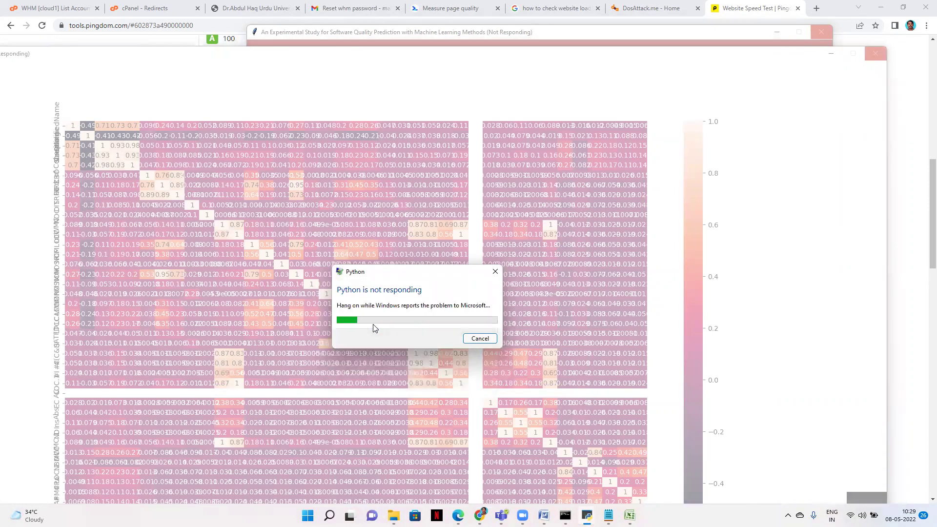
pyautogui.click(574, 30)
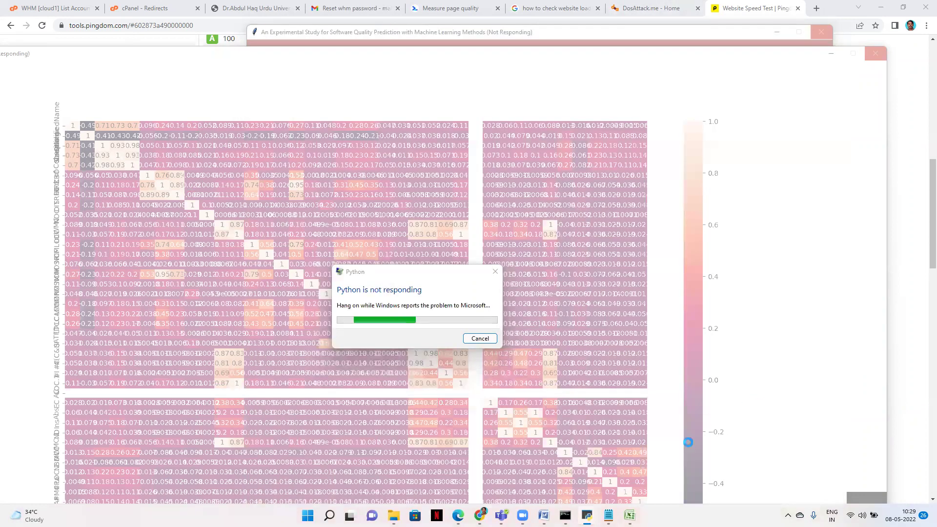
pyautogui.click(478, 338)
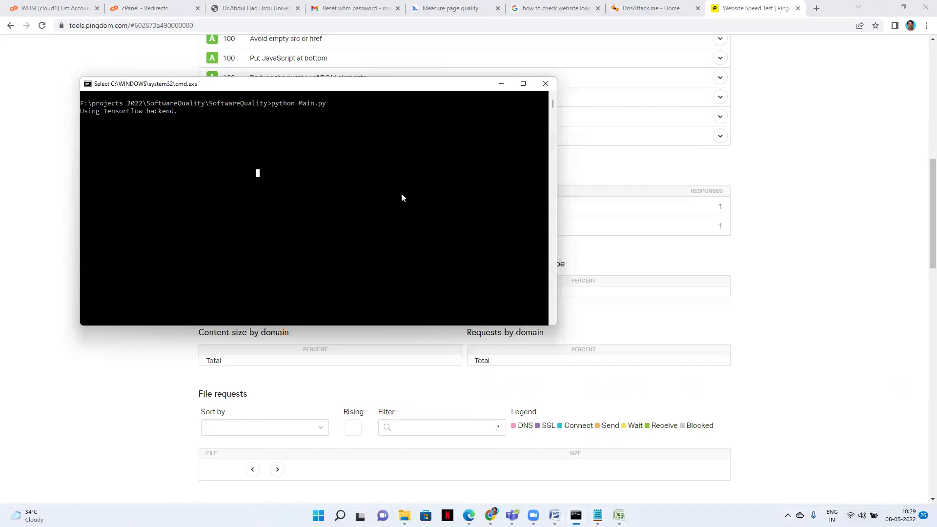
# End the leftover command prompt session for Main.py and switch back to the SoftwareQuality folder in File Explorer
pyautogui.press('Escape')
pyautogui.press('Return')
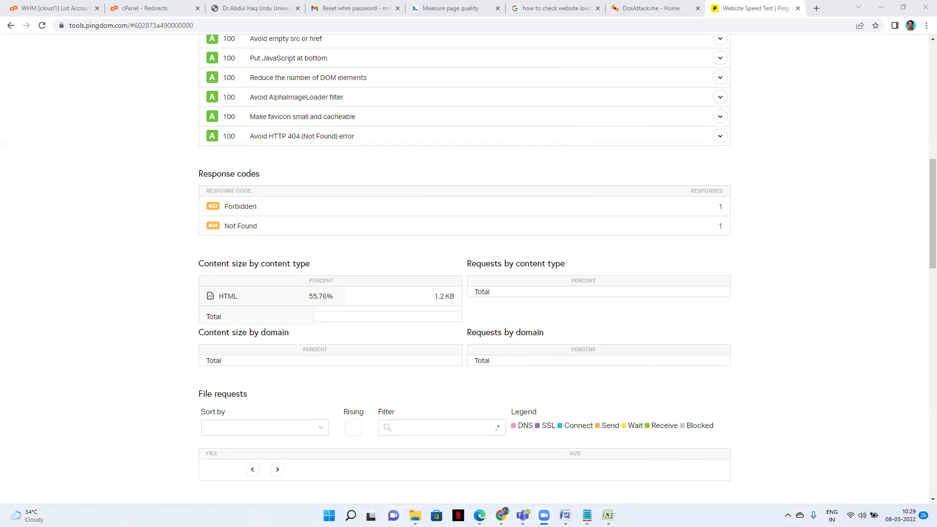
pyautogui.hotkey('alt', 'Tab')
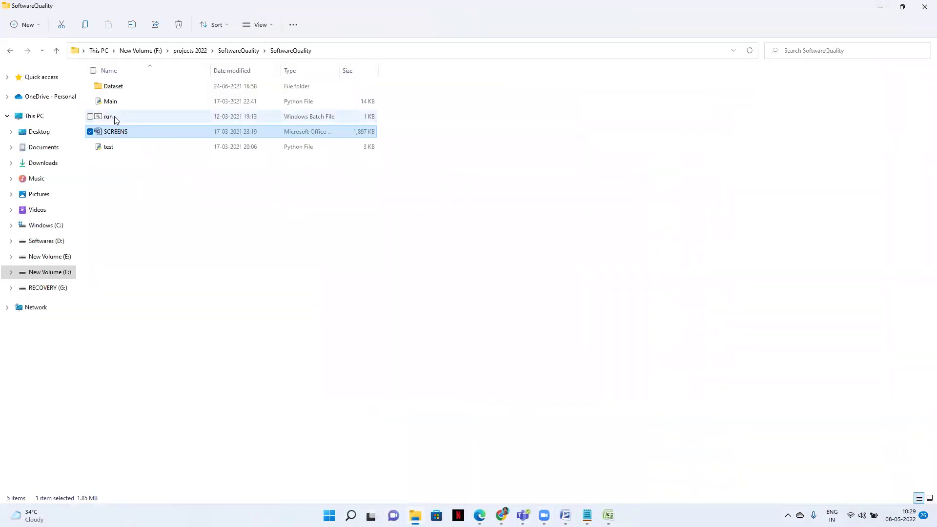